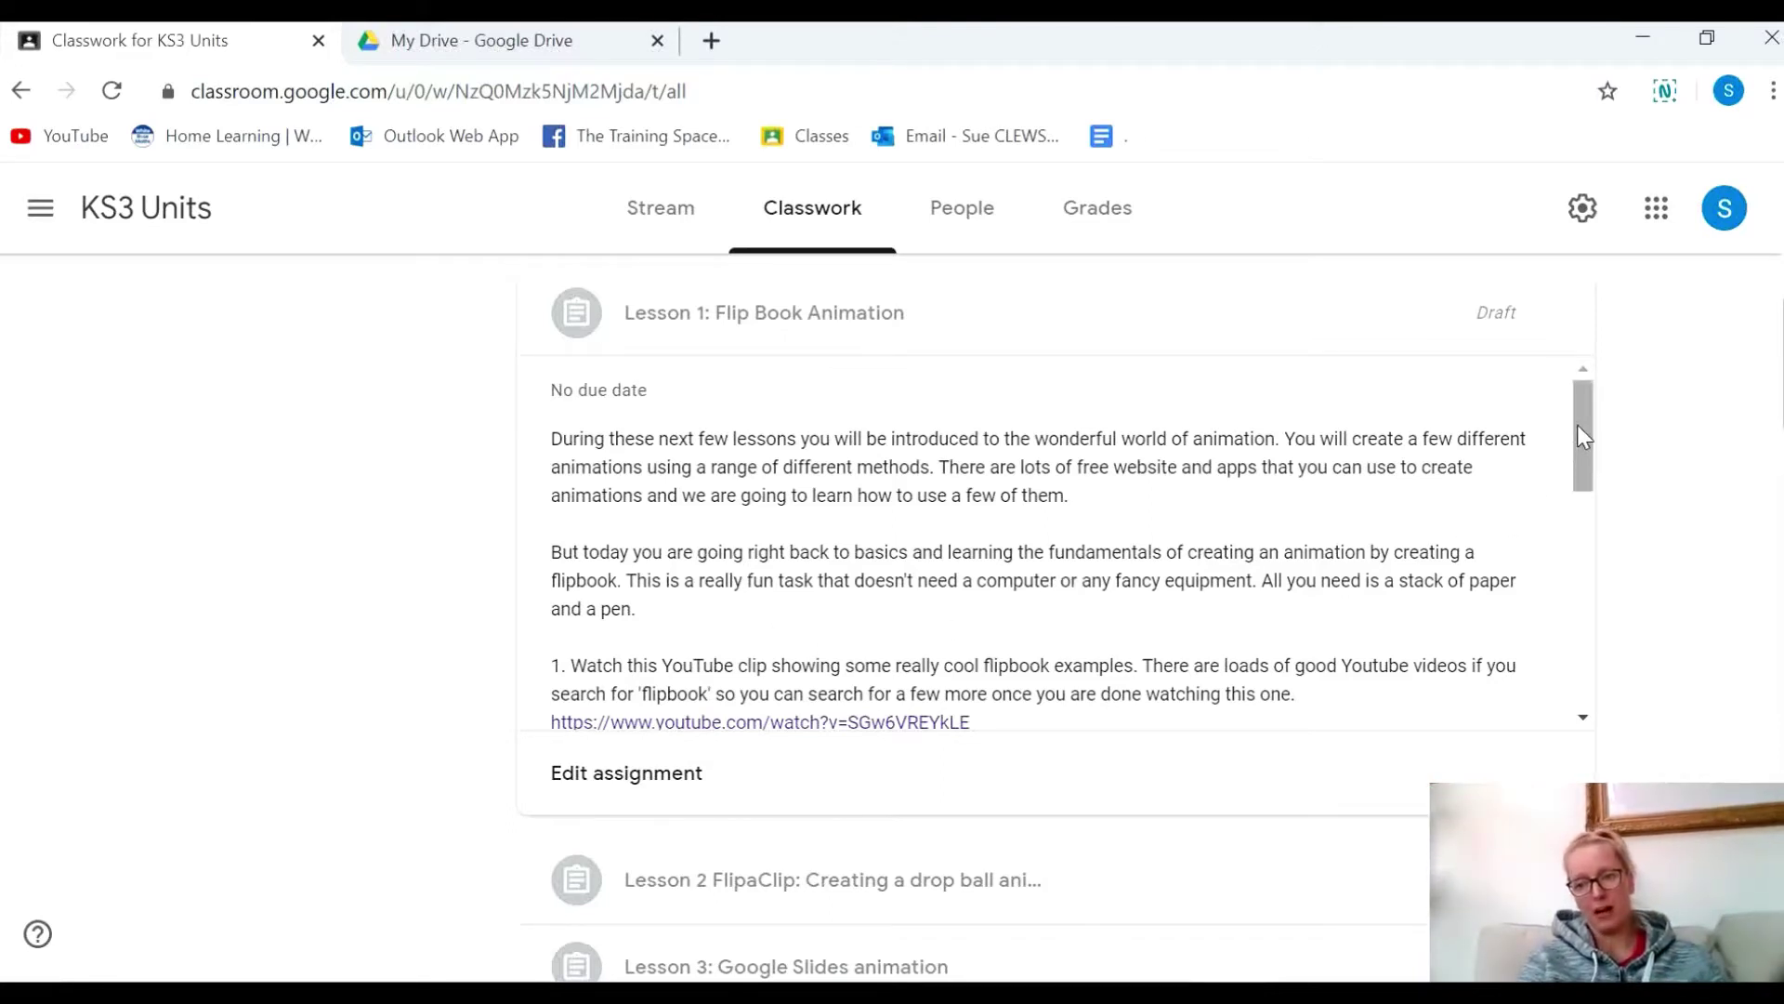
Step: Open the Flipbook Creations deck on slide 2 and bring up the Insert menu
drag(1576, 426, 1580, 659)
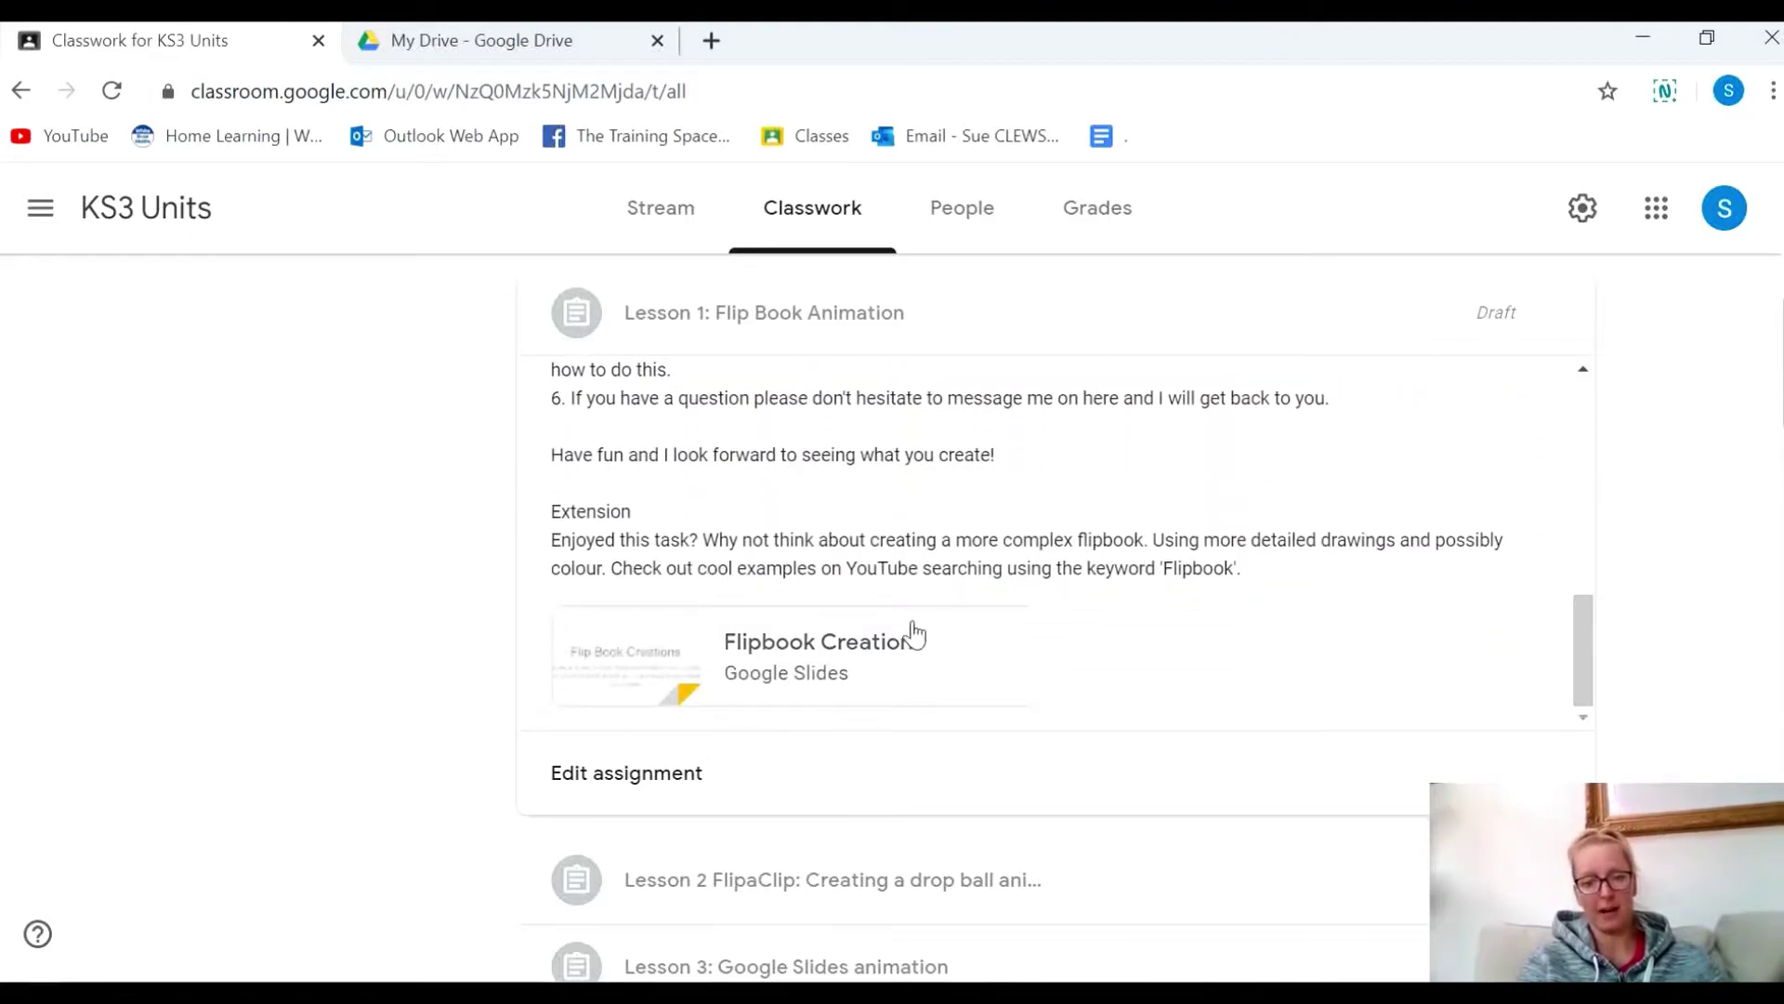
click(933, 681)
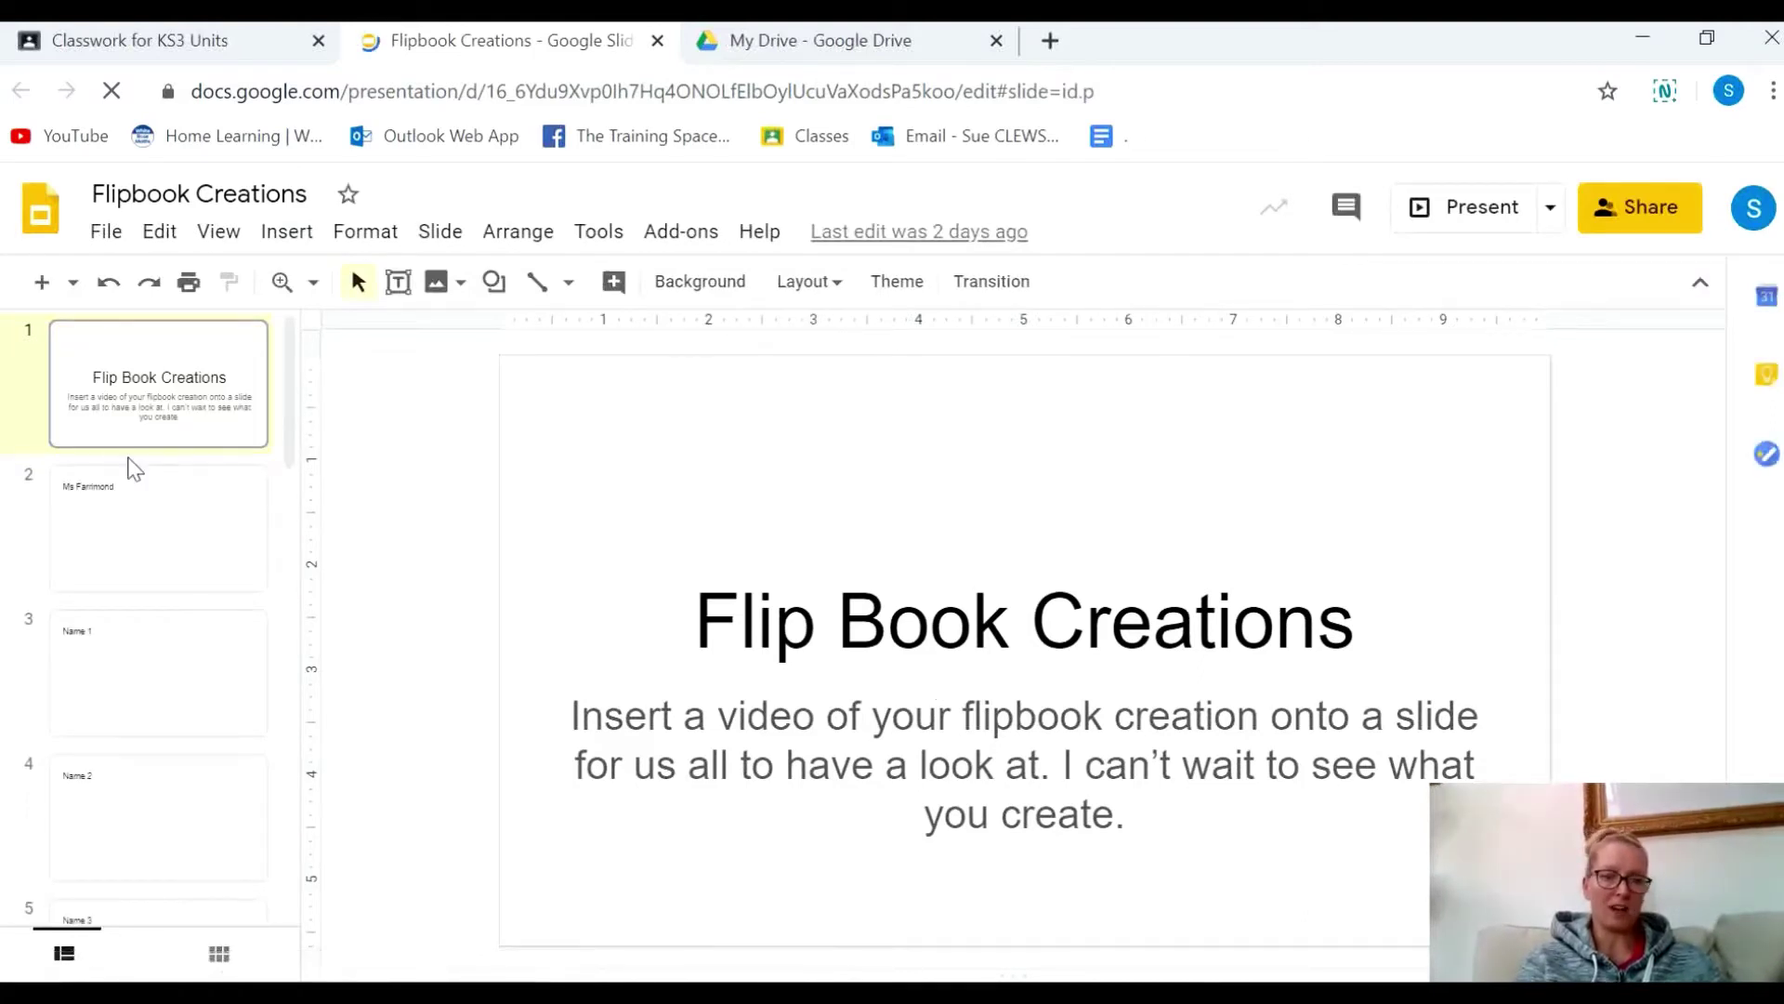
click(142, 555)
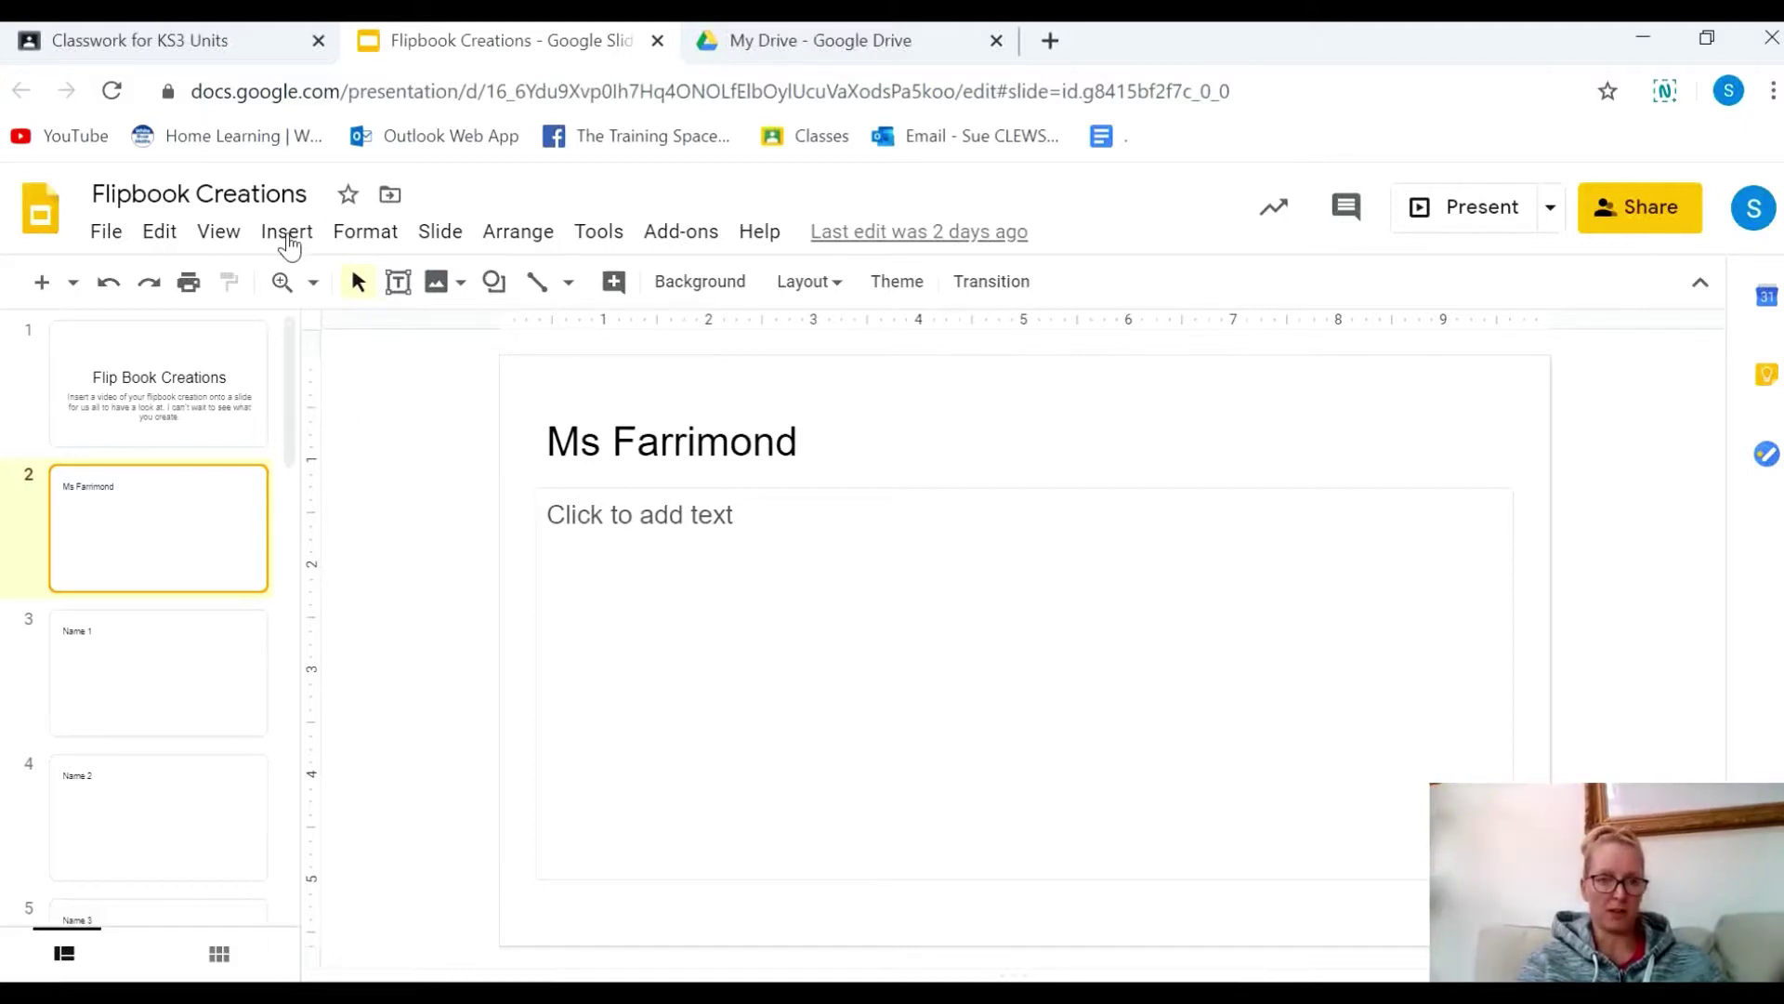
click(286, 240)
mouse_move(362, 307)
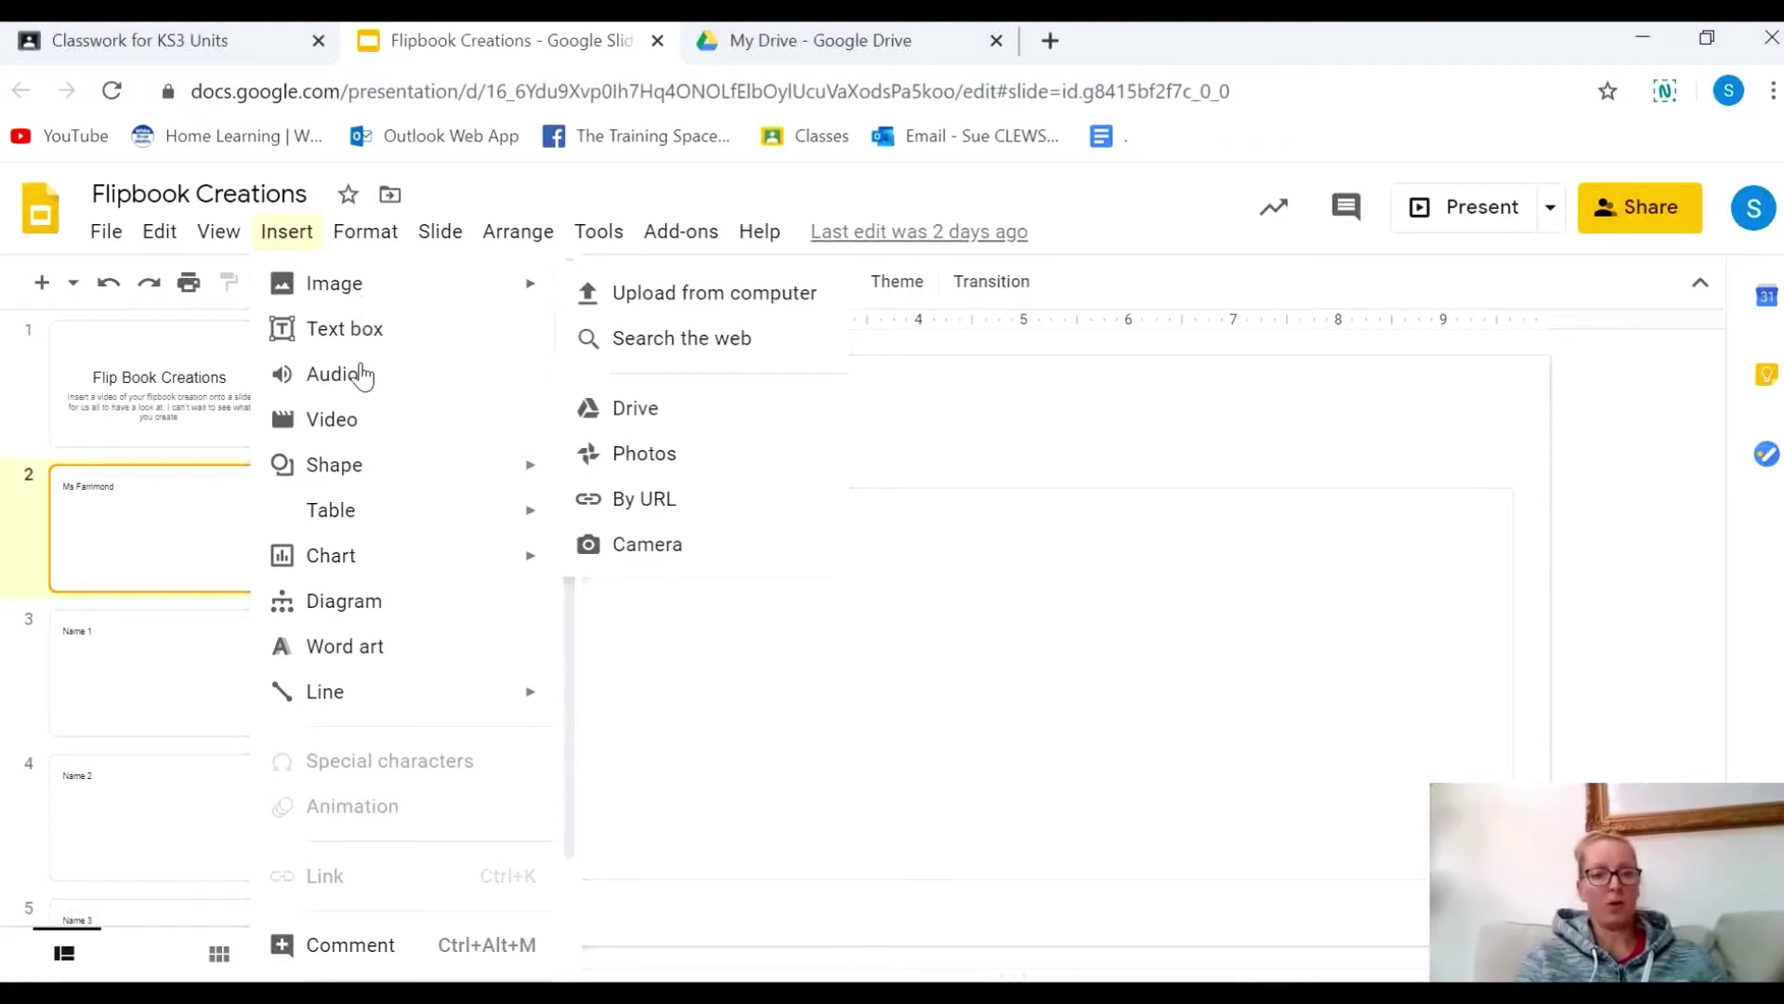
Step: Look at the Insert video dialog, cancel it, and open a new blank Chrome tab
click(370, 435)
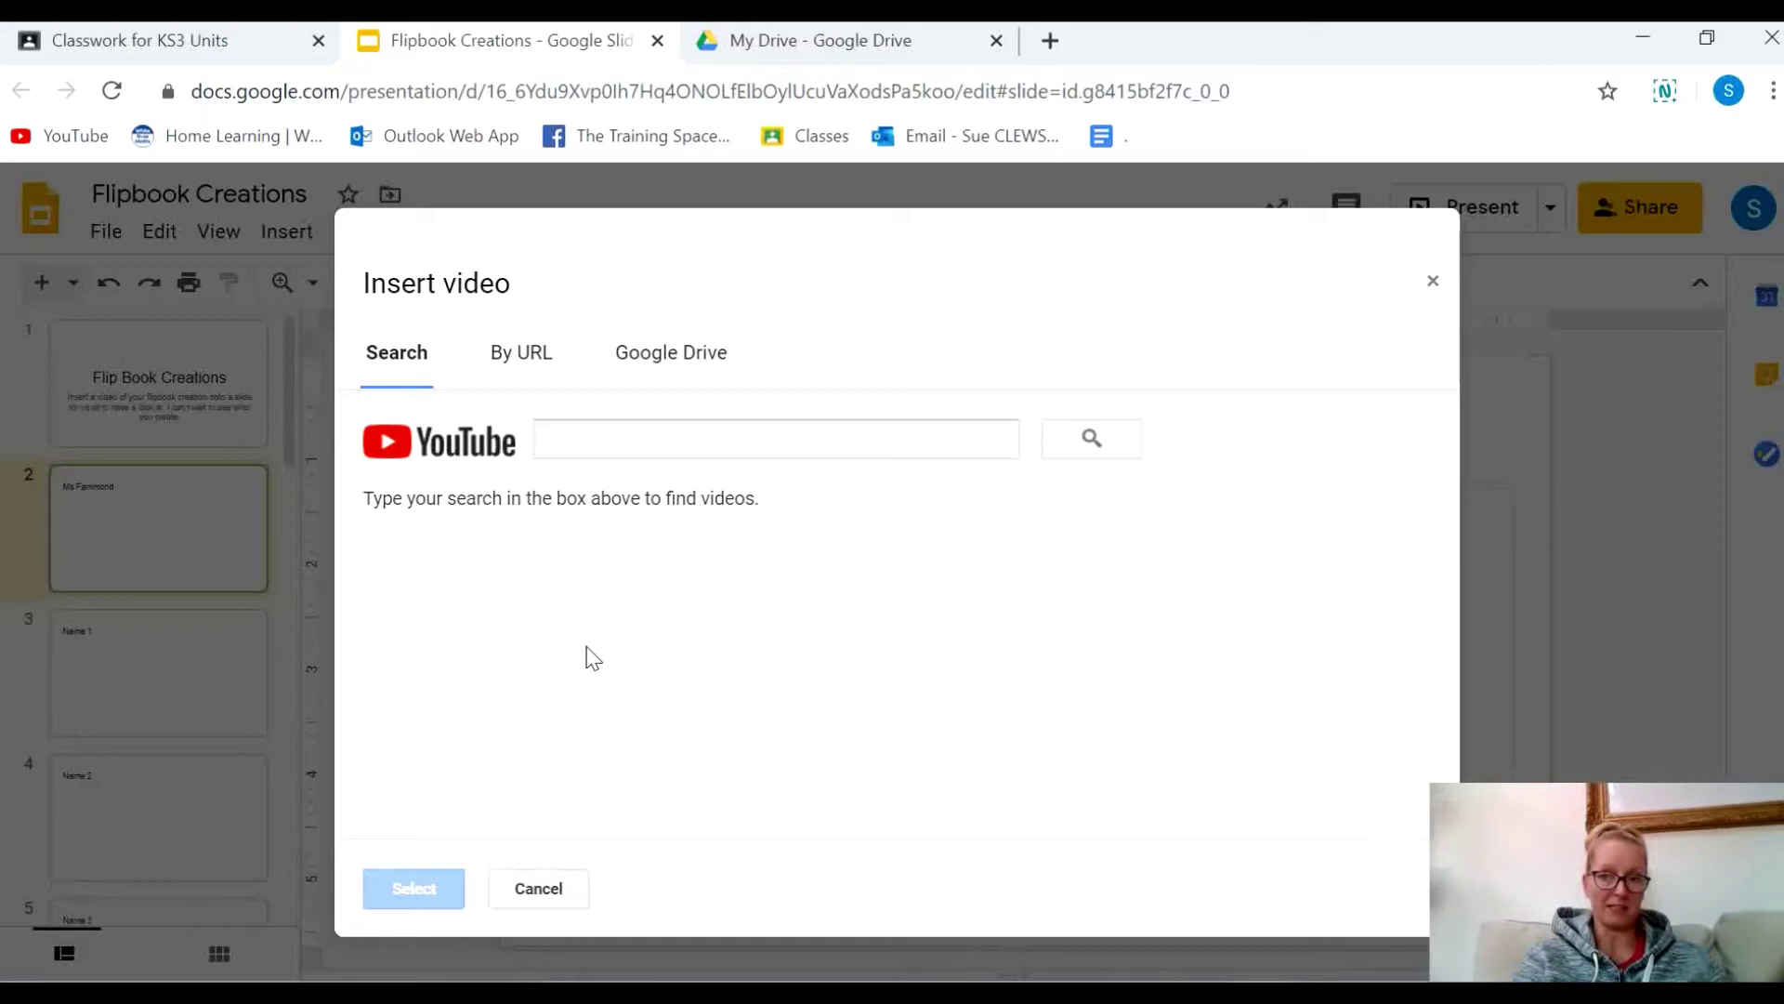
click(539, 889)
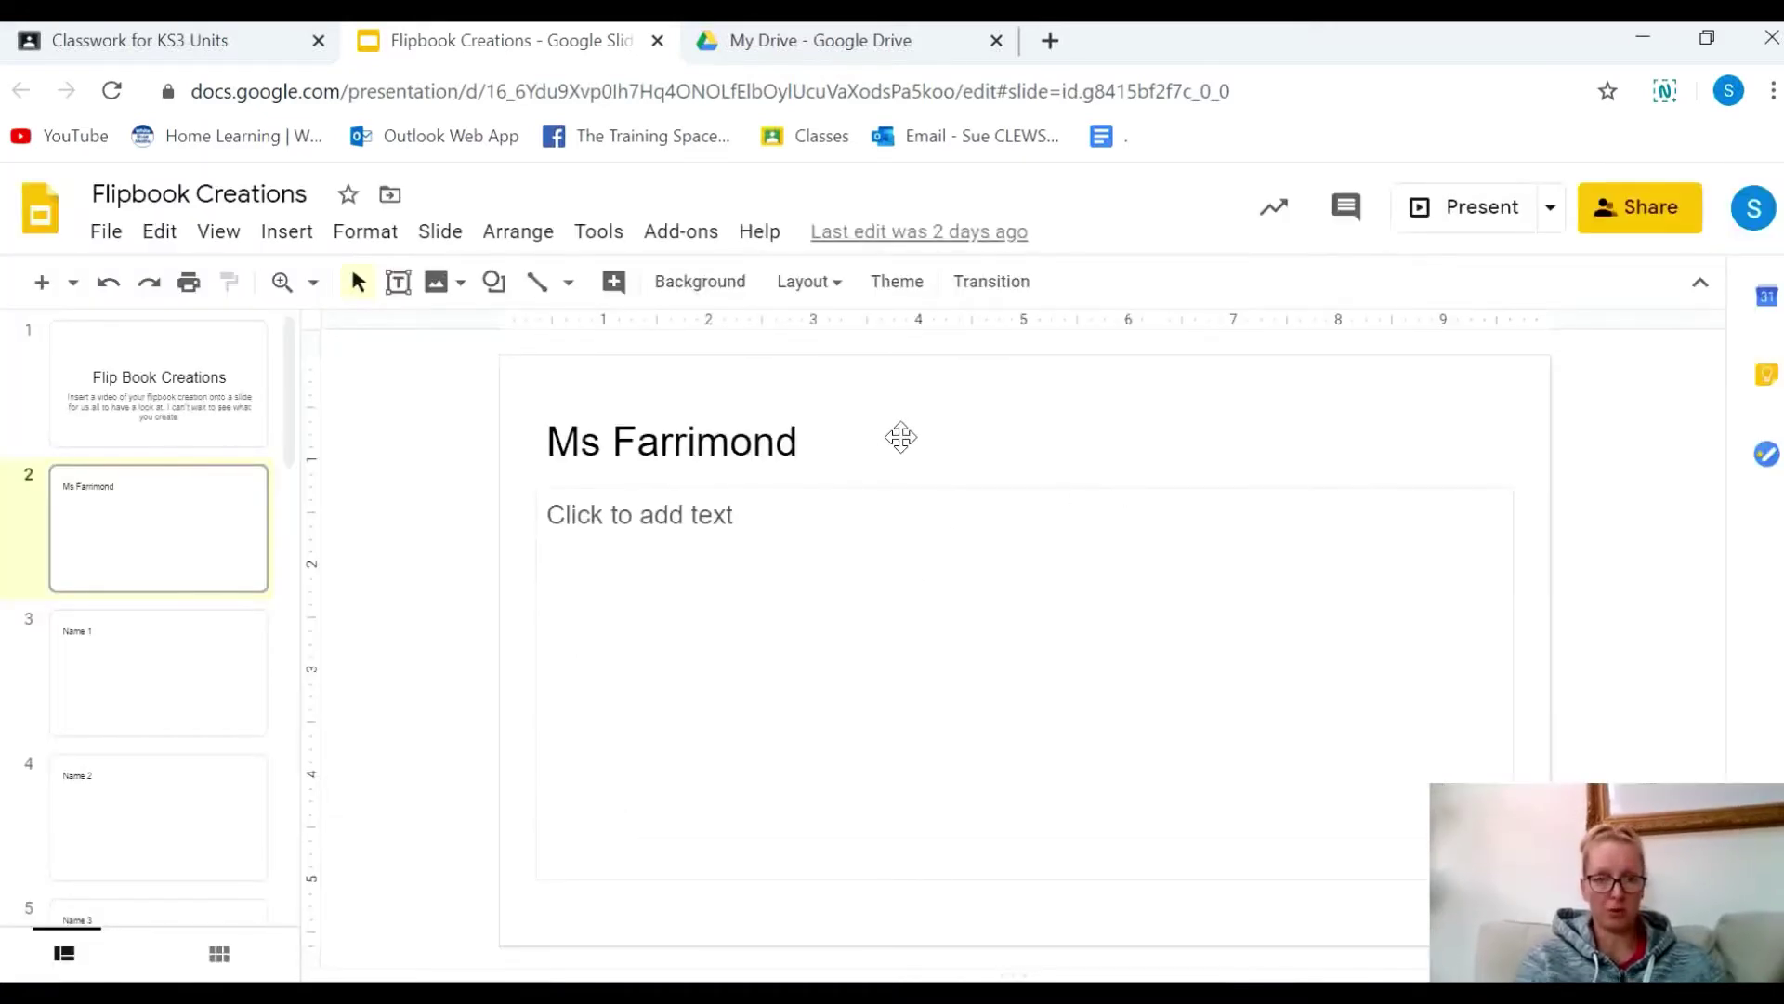
click(1047, 41)
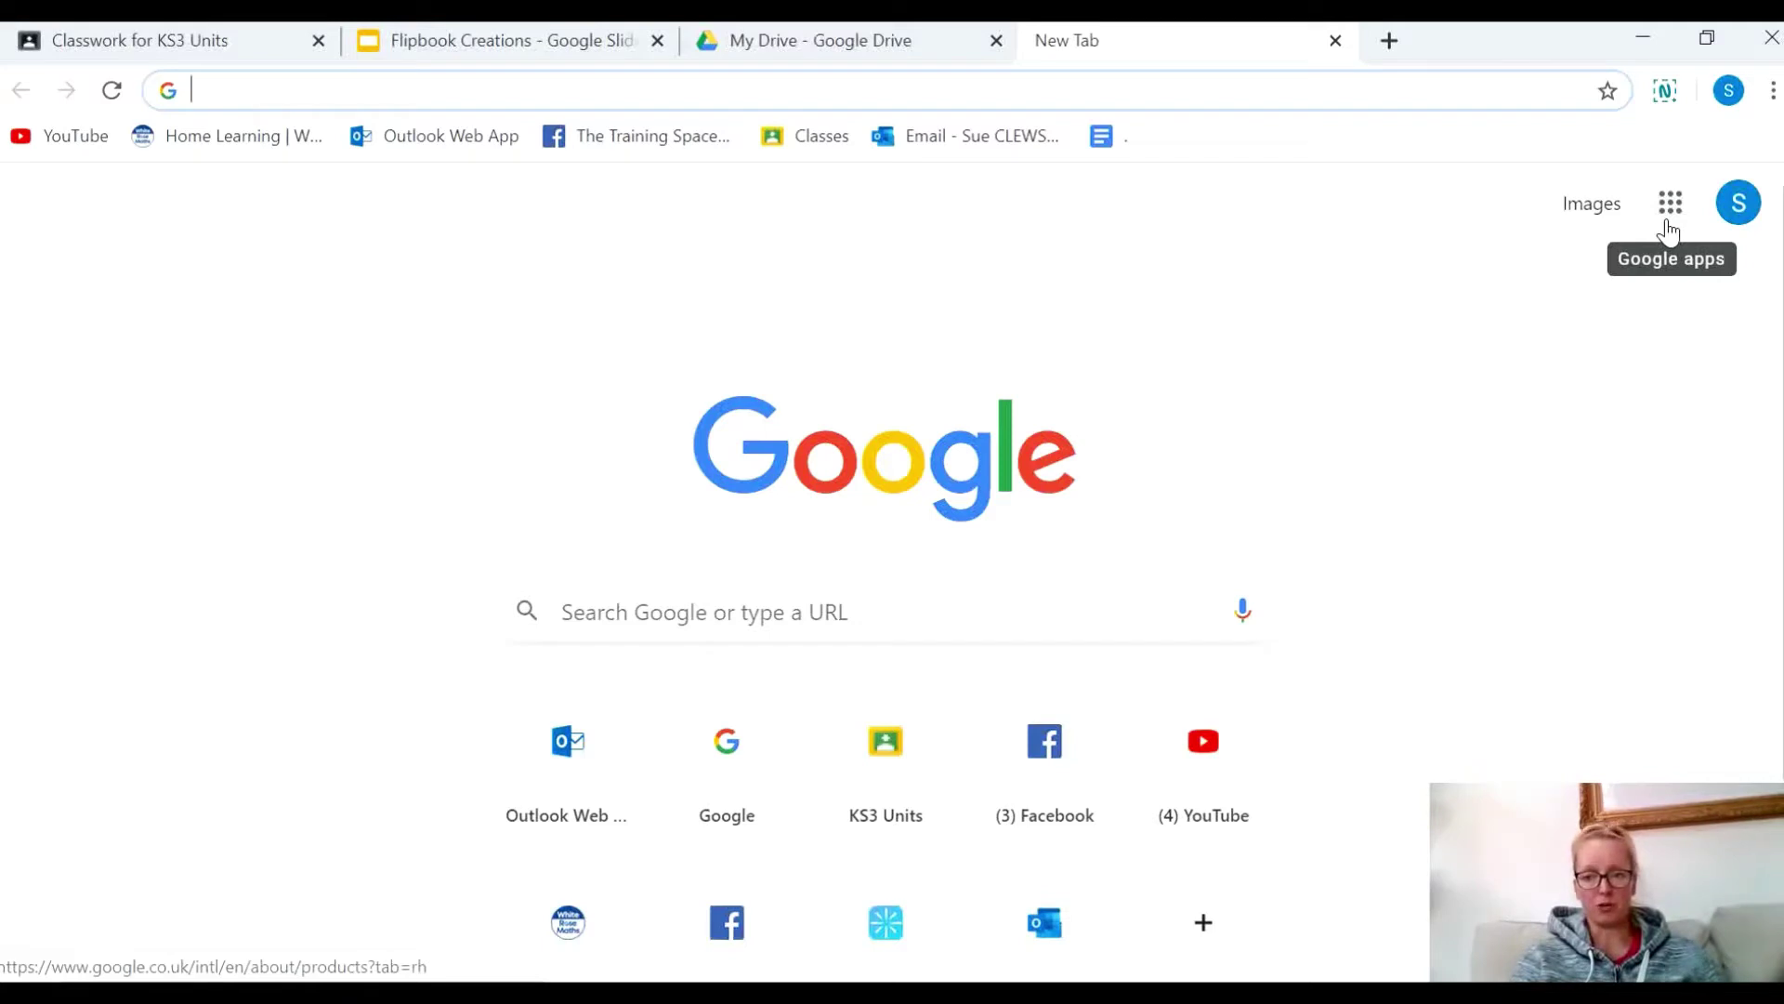
Step: Search Google for 'drive' and go from the Google Drive result into My Drive
click(966, 600)
text(drive)
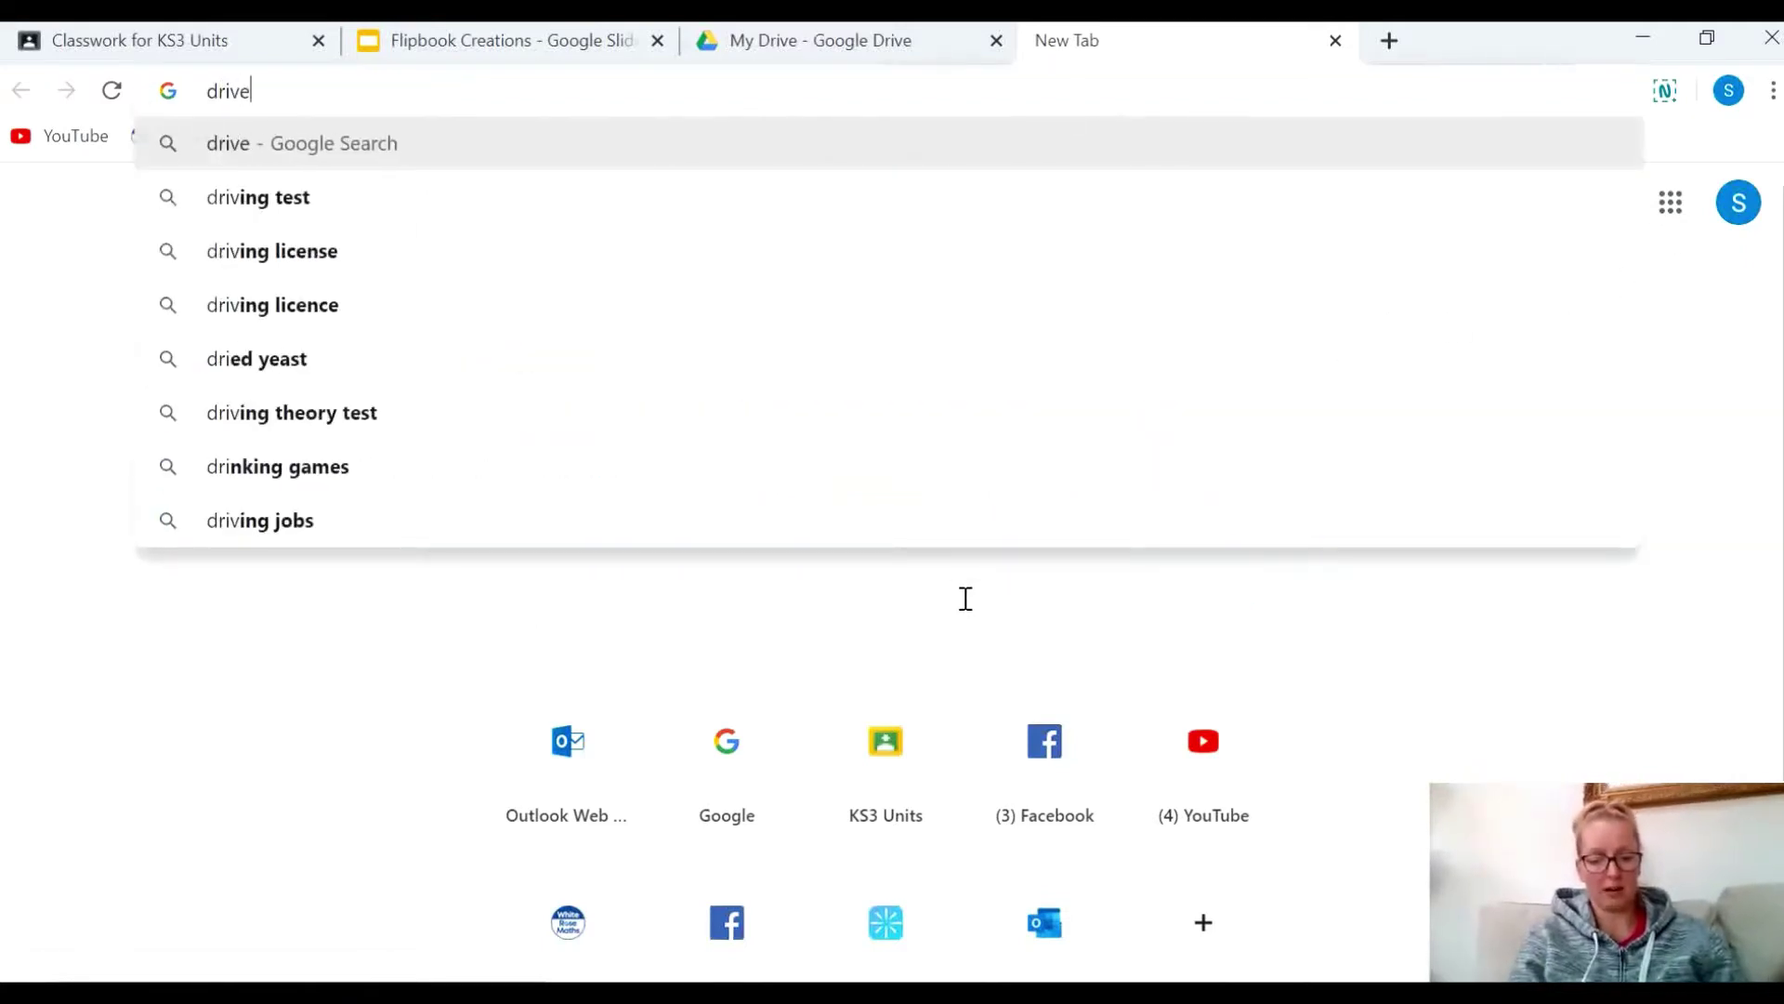
key(Return)
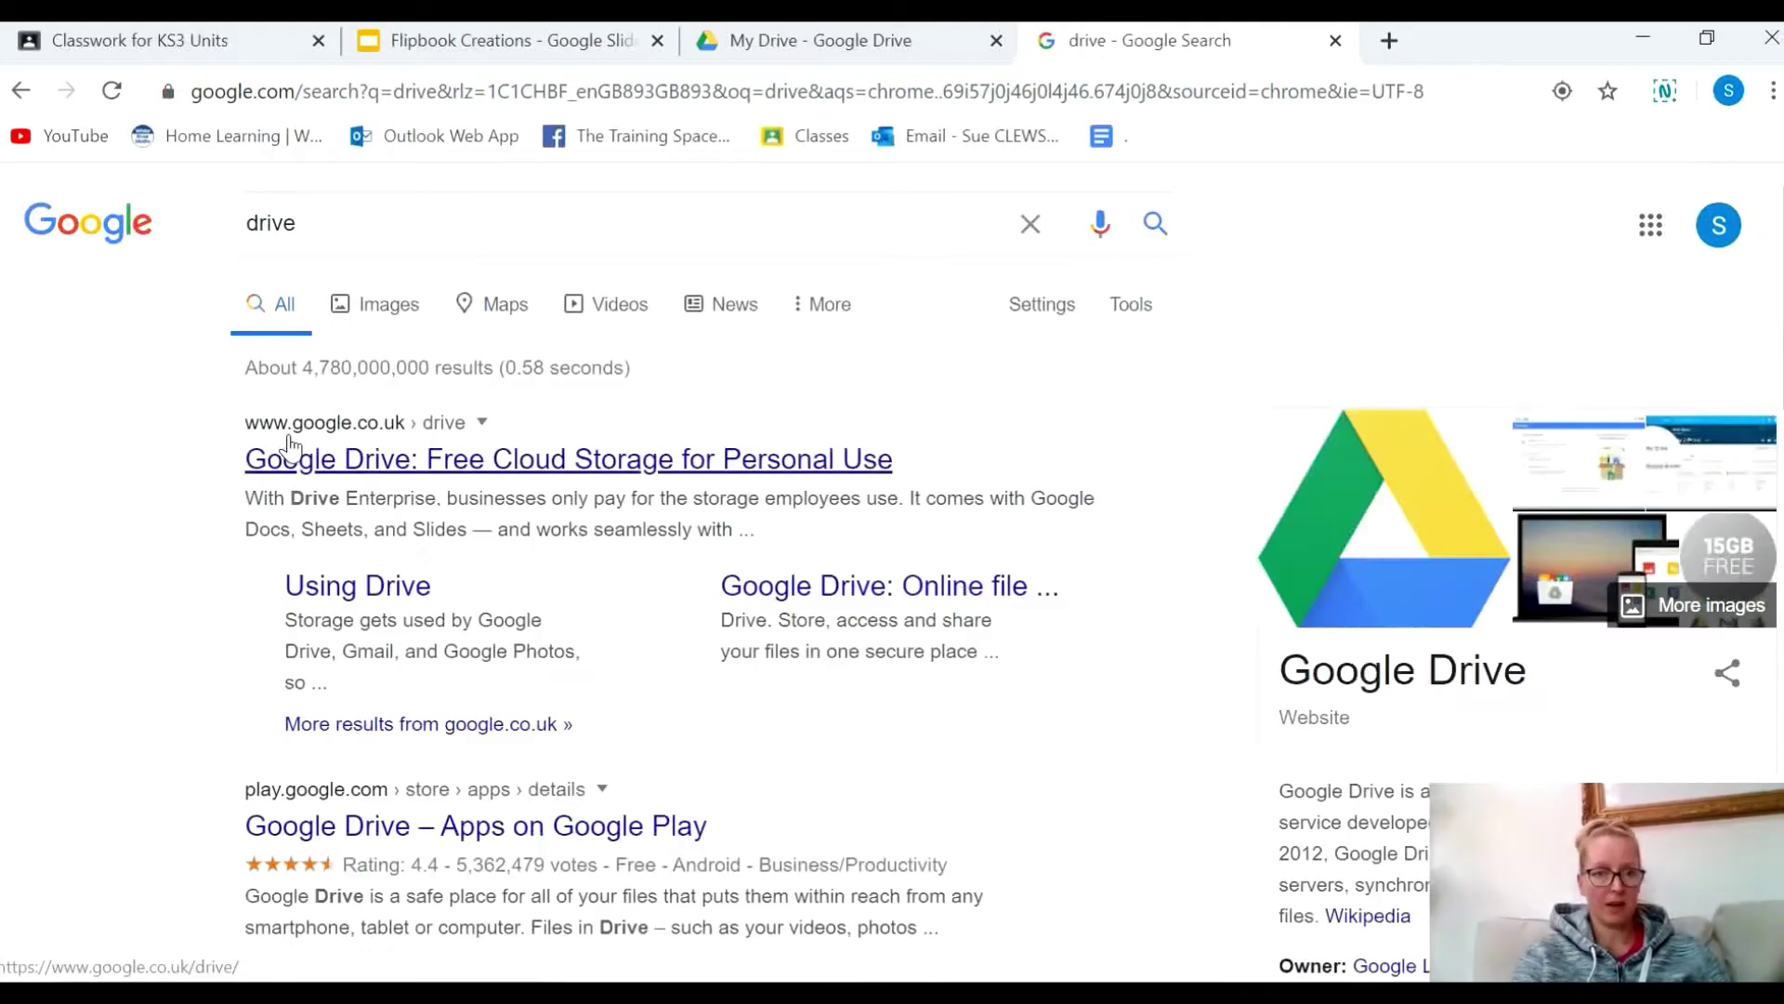
click(382, 456)
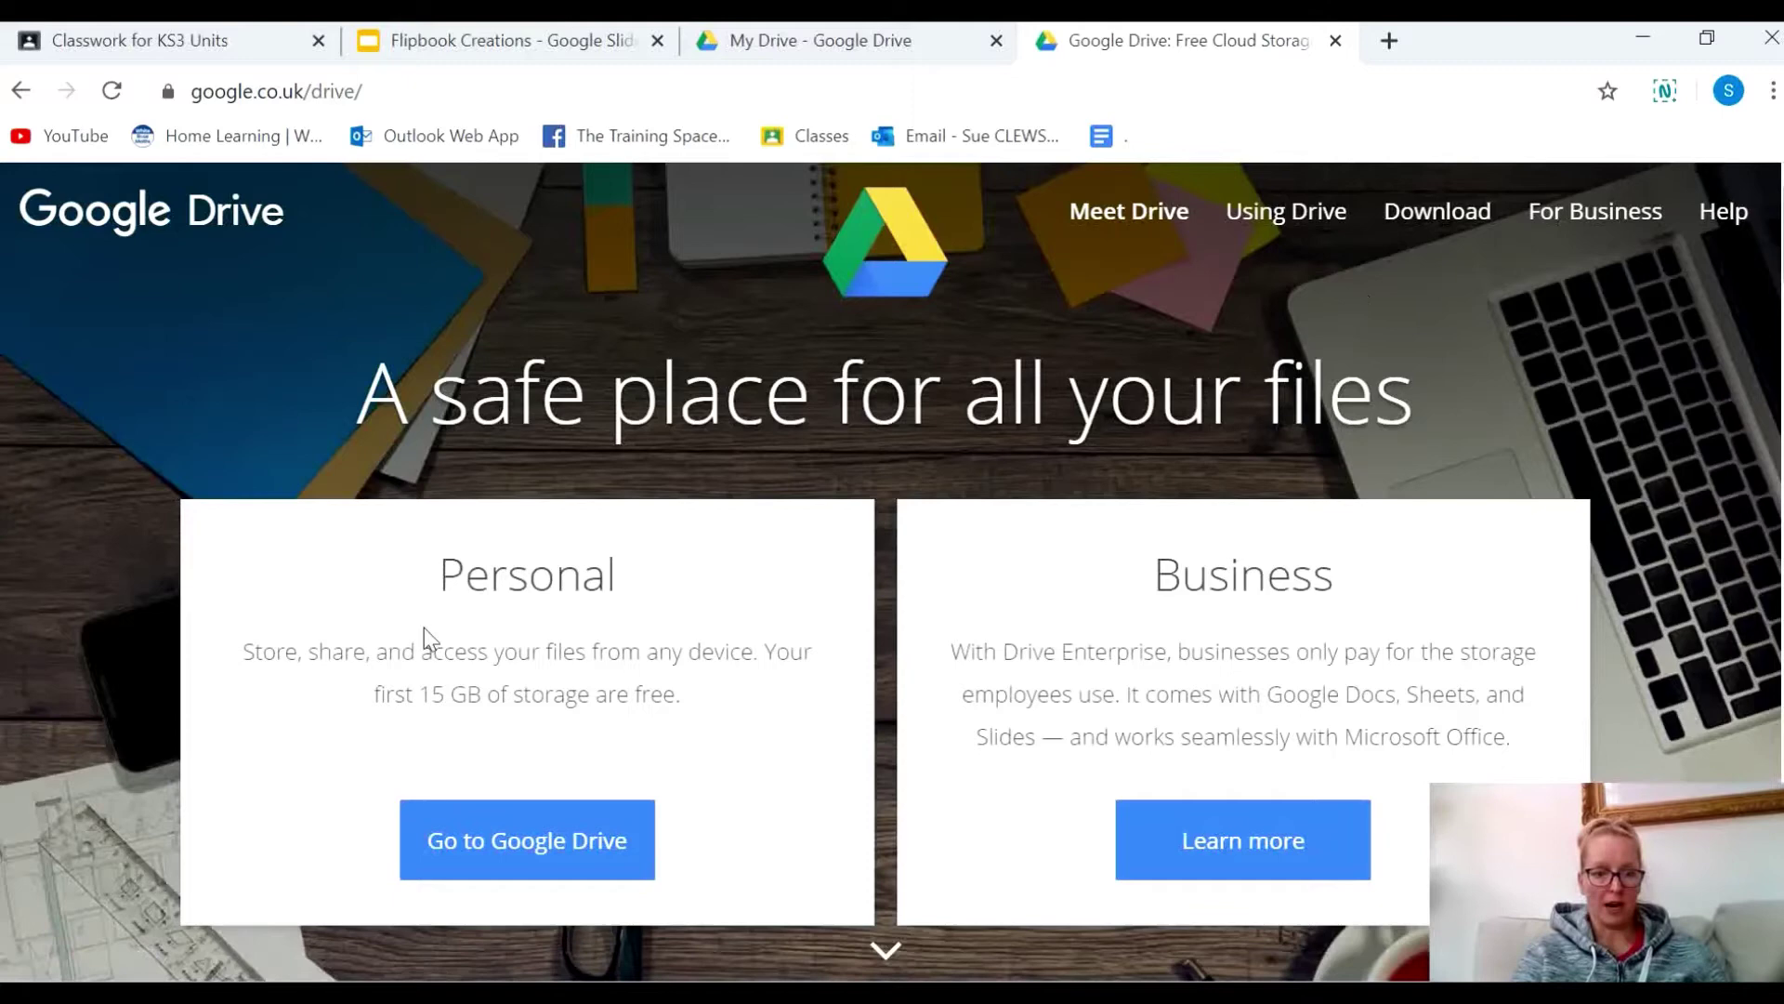
click(561, 865)
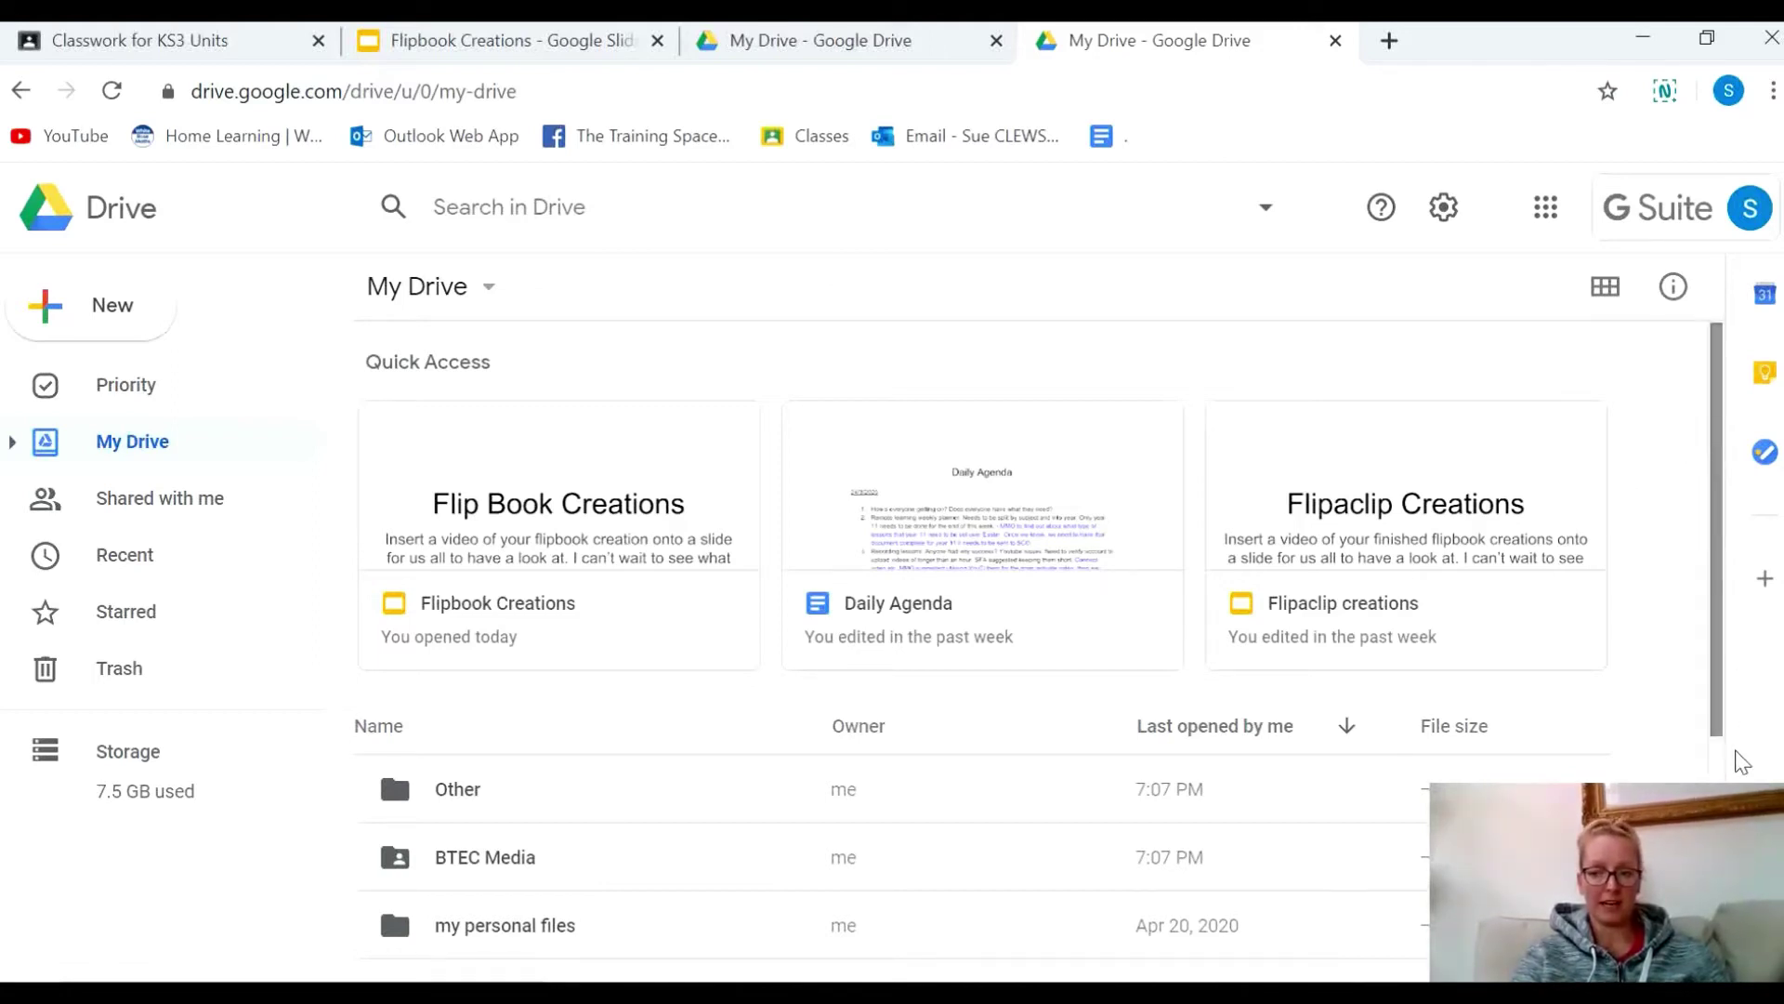
Step: Scroll My Drive and bring up the New menu for adding items
scroll(1734, 753, down, 4)
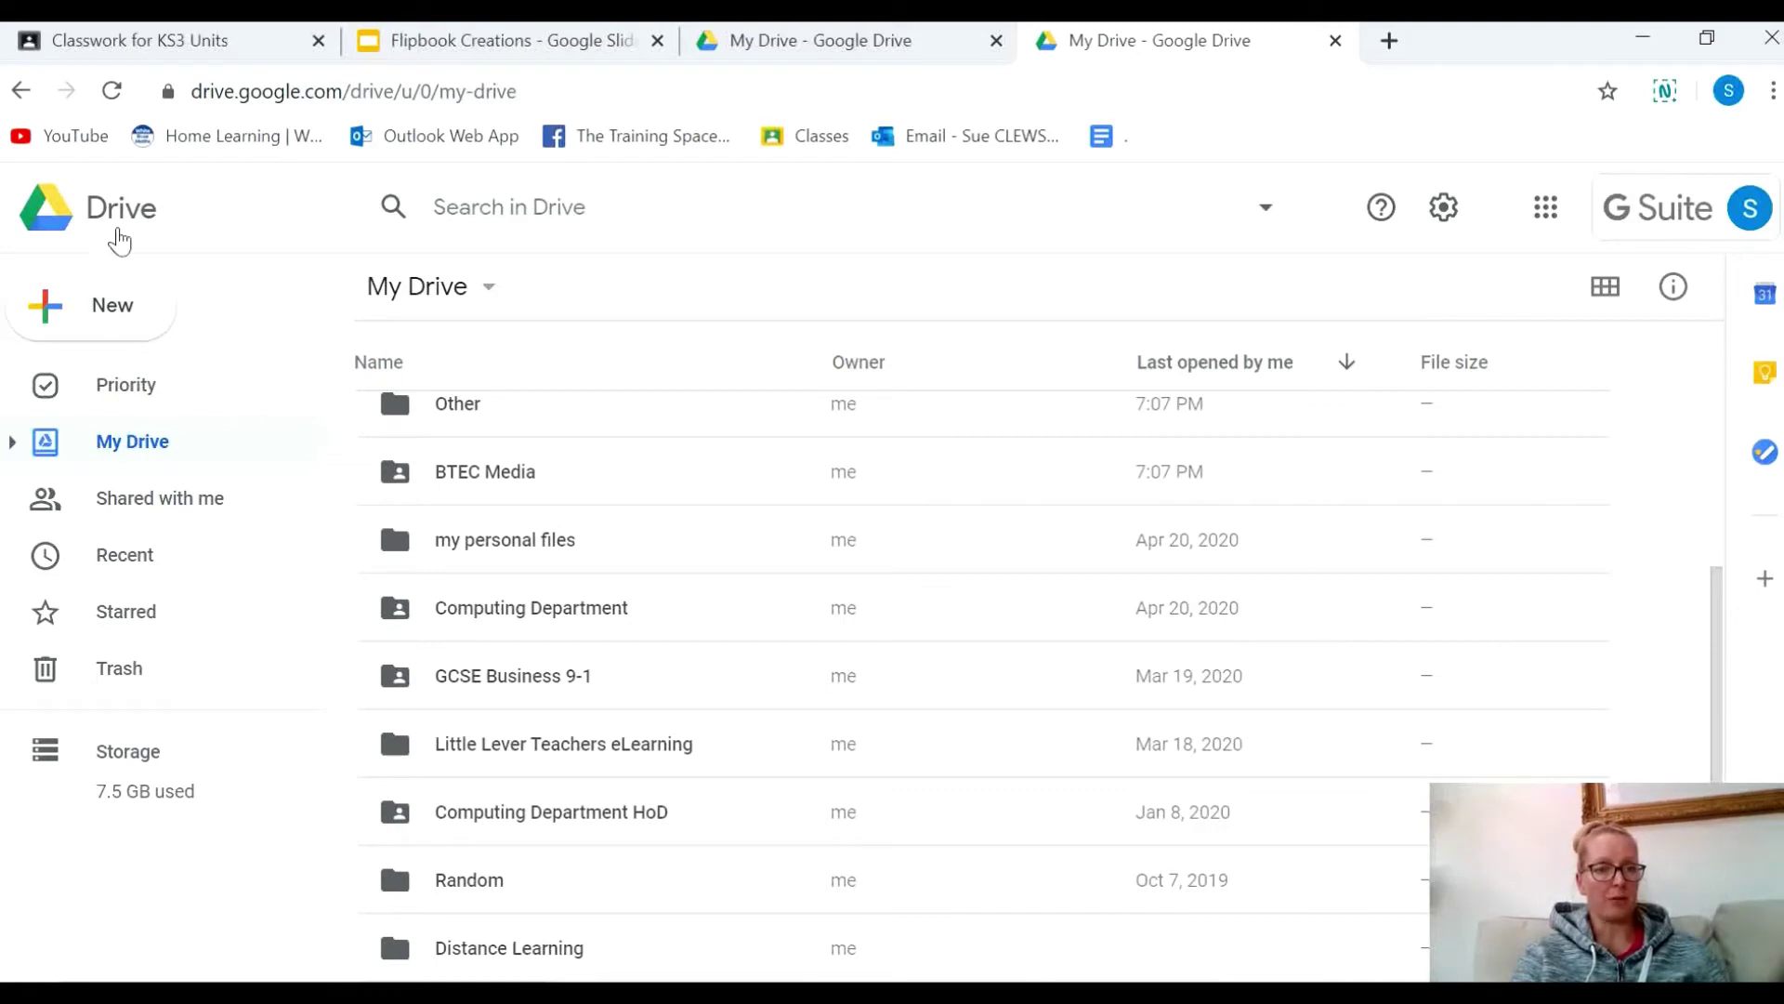
click(77, 323)
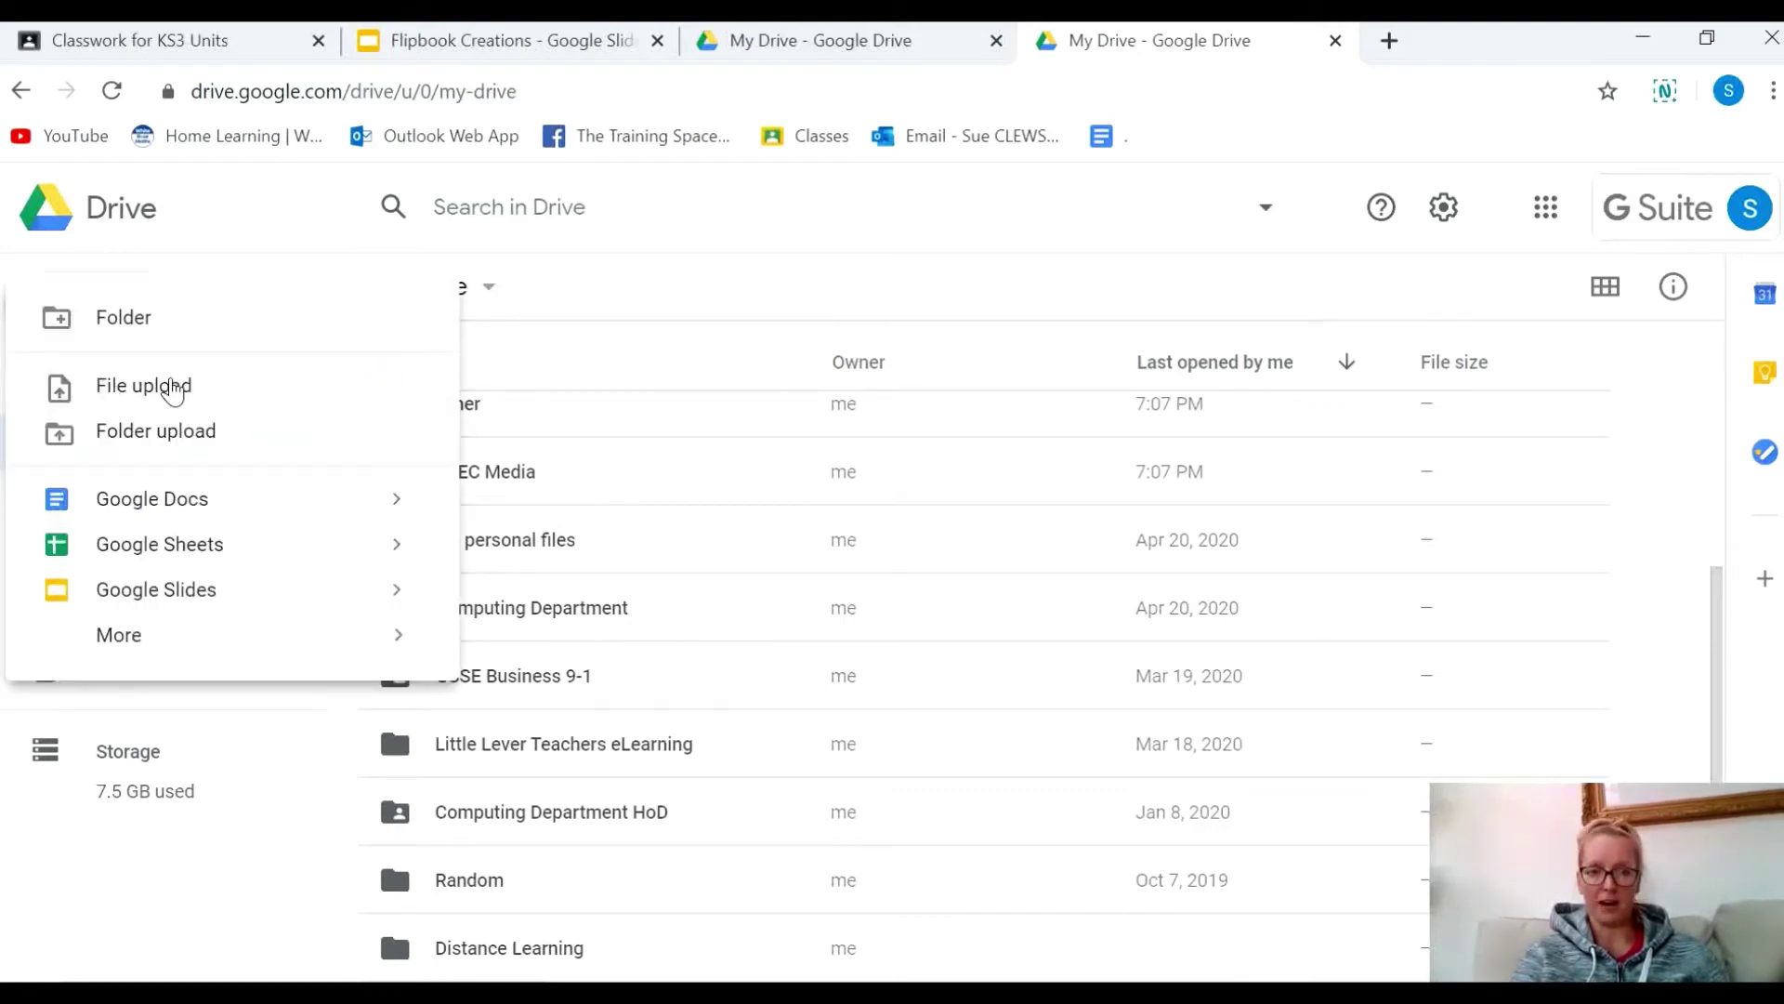
Step: Upload 'Flipping through a flipbook.mp4' from Documents > YouTube into My Drive
click(171, 385)
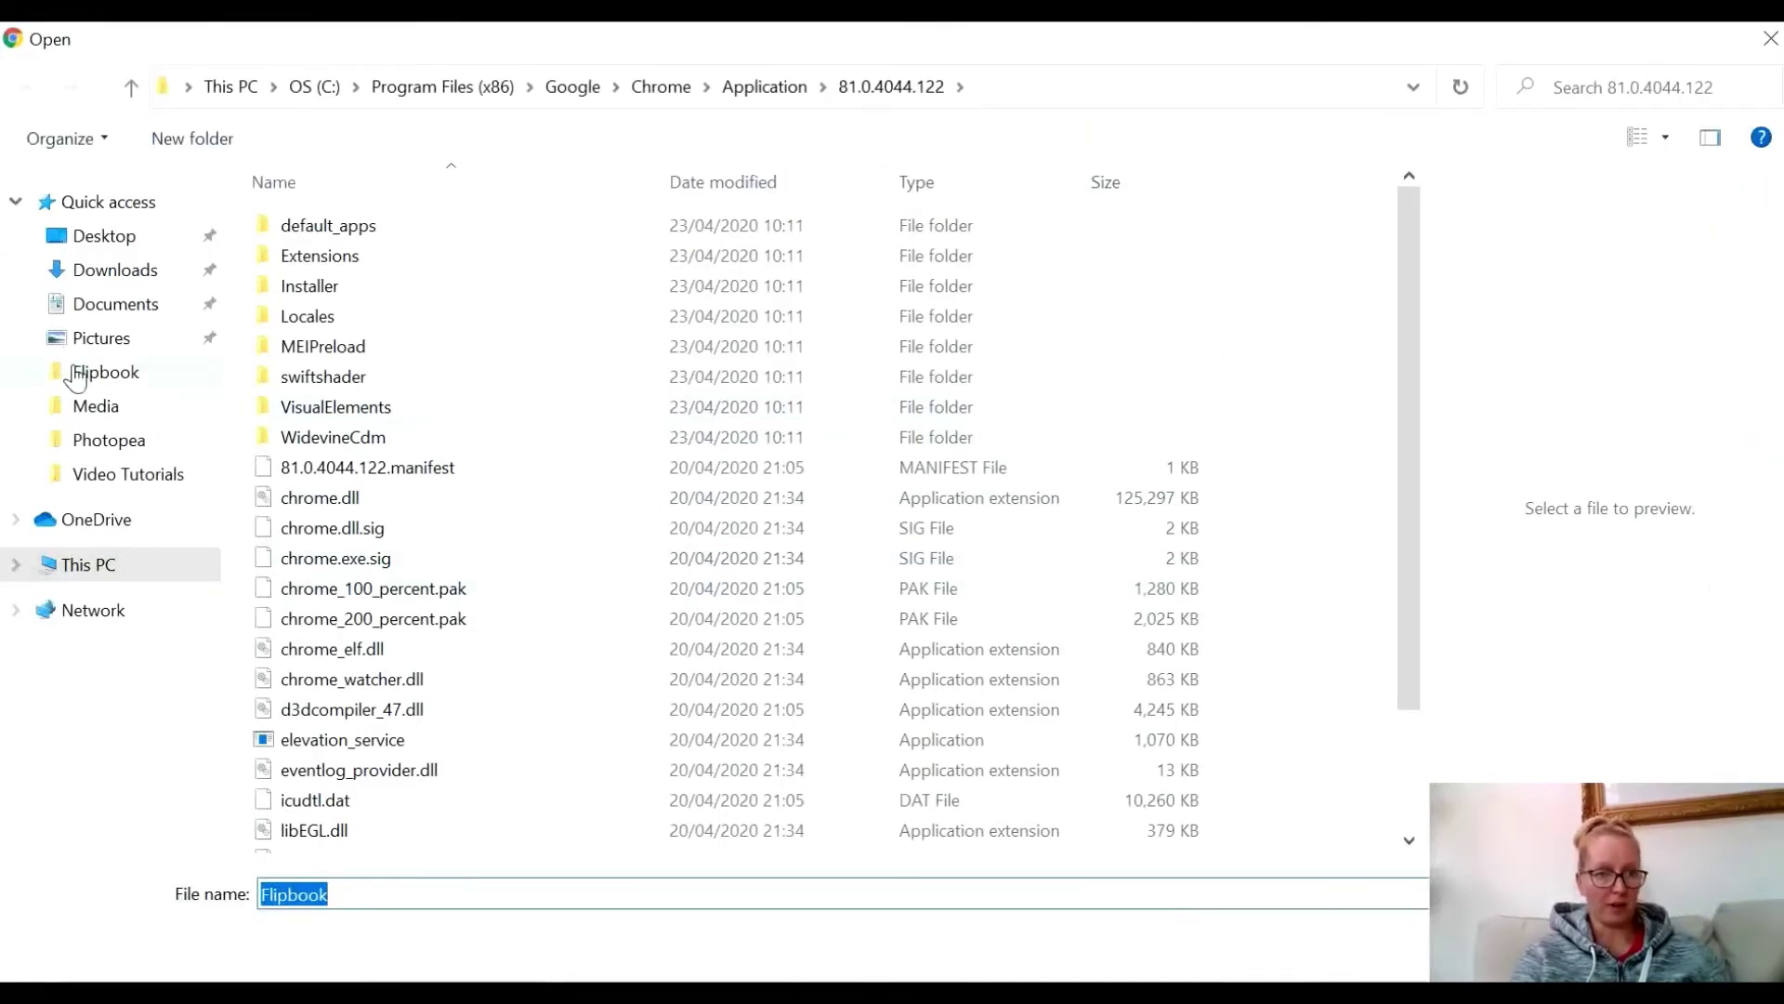
click(119, 312)
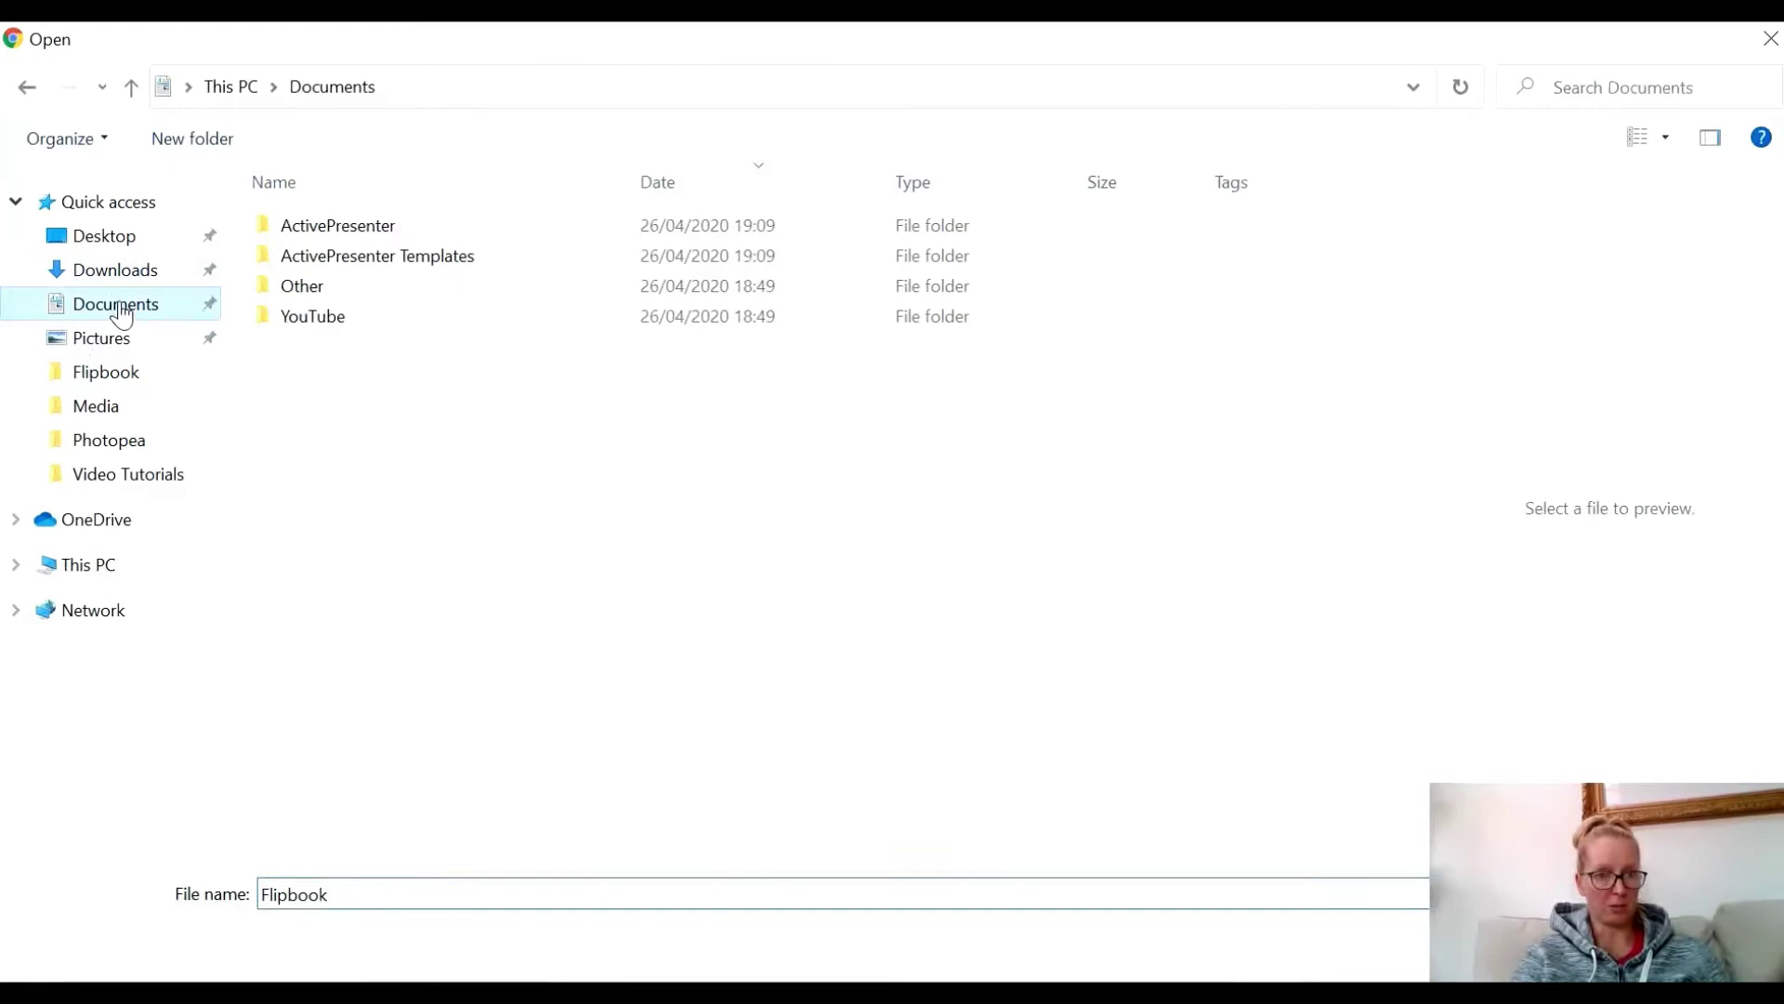
double_click(342, 321)
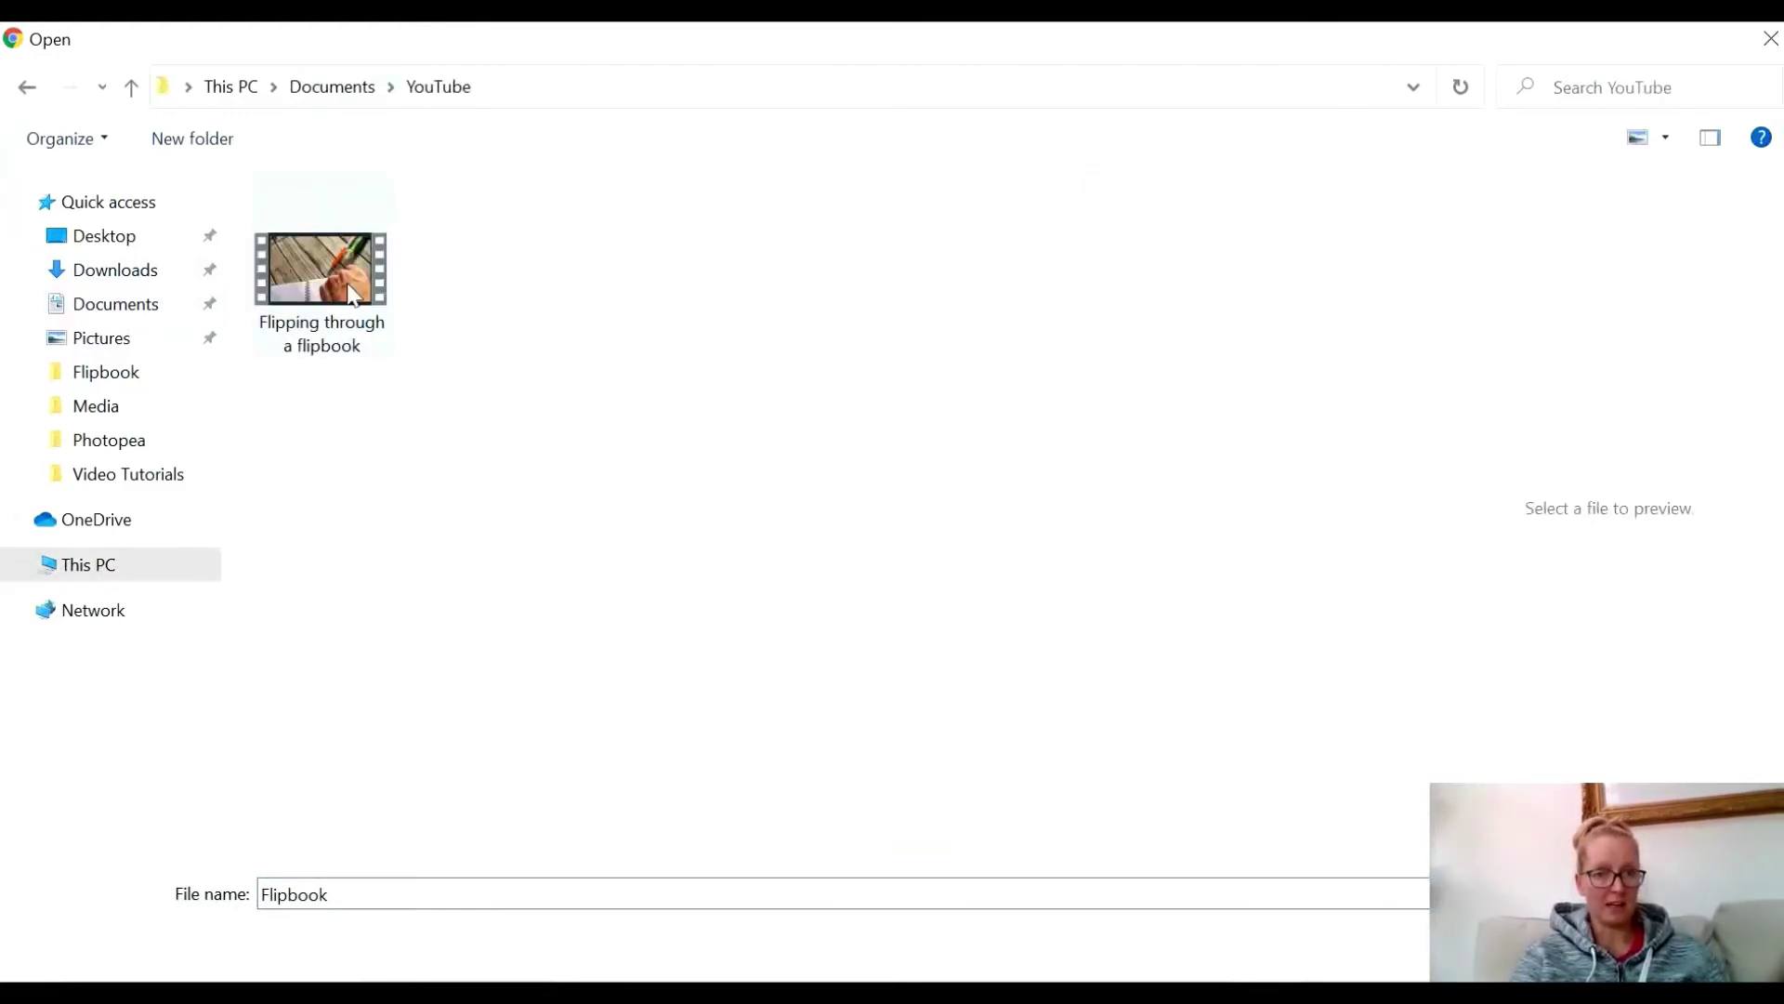
double_click(368, 290)
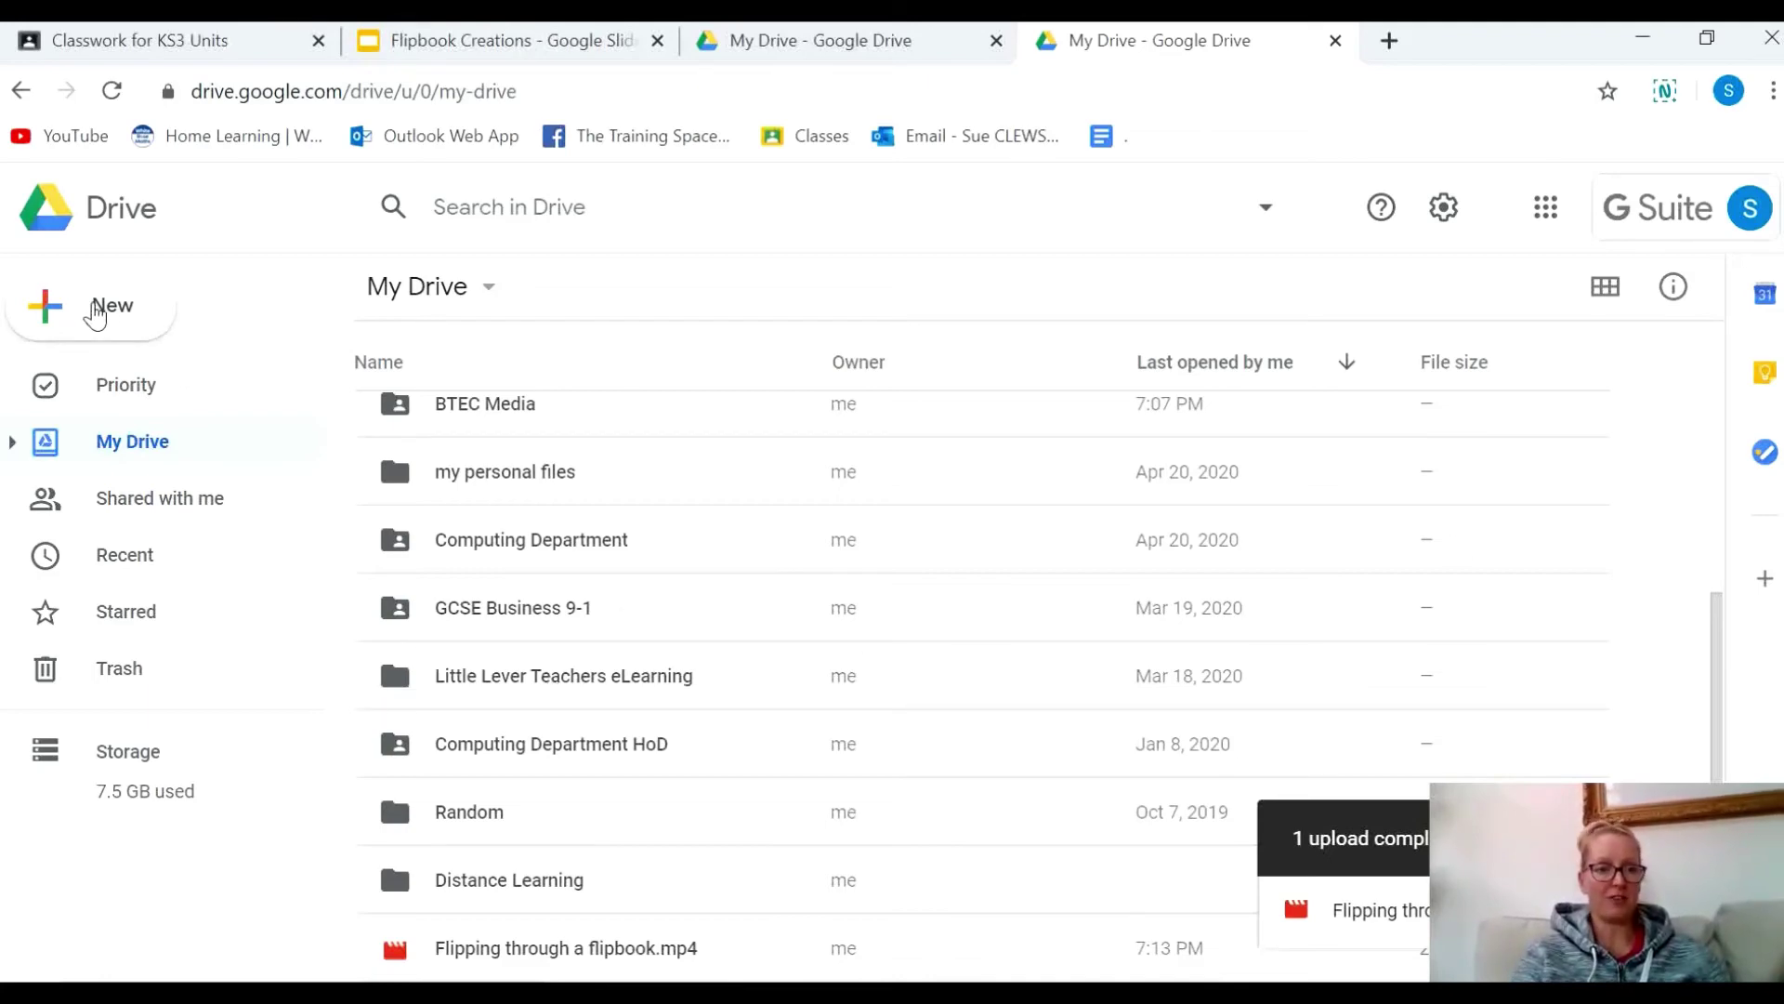
Step: Dismiss the New menu in Drive and switch back to the Flipbook Creations deck tab
click(102, 306)
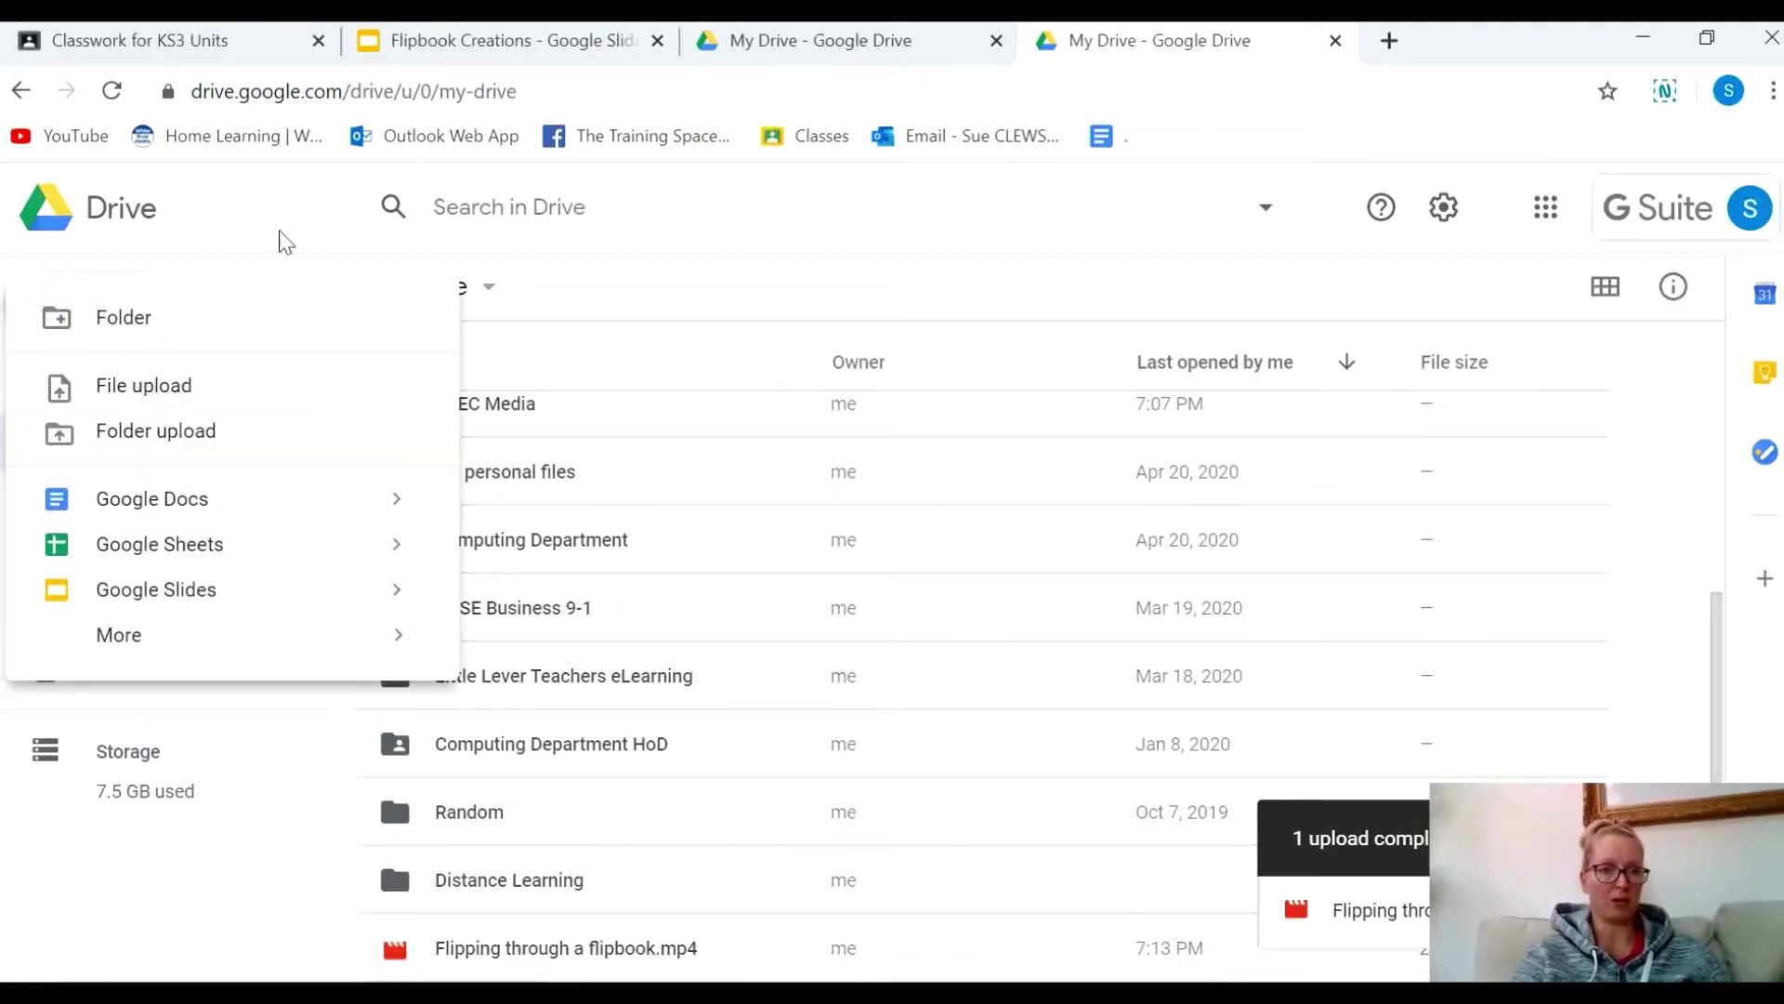
click(327, 249)
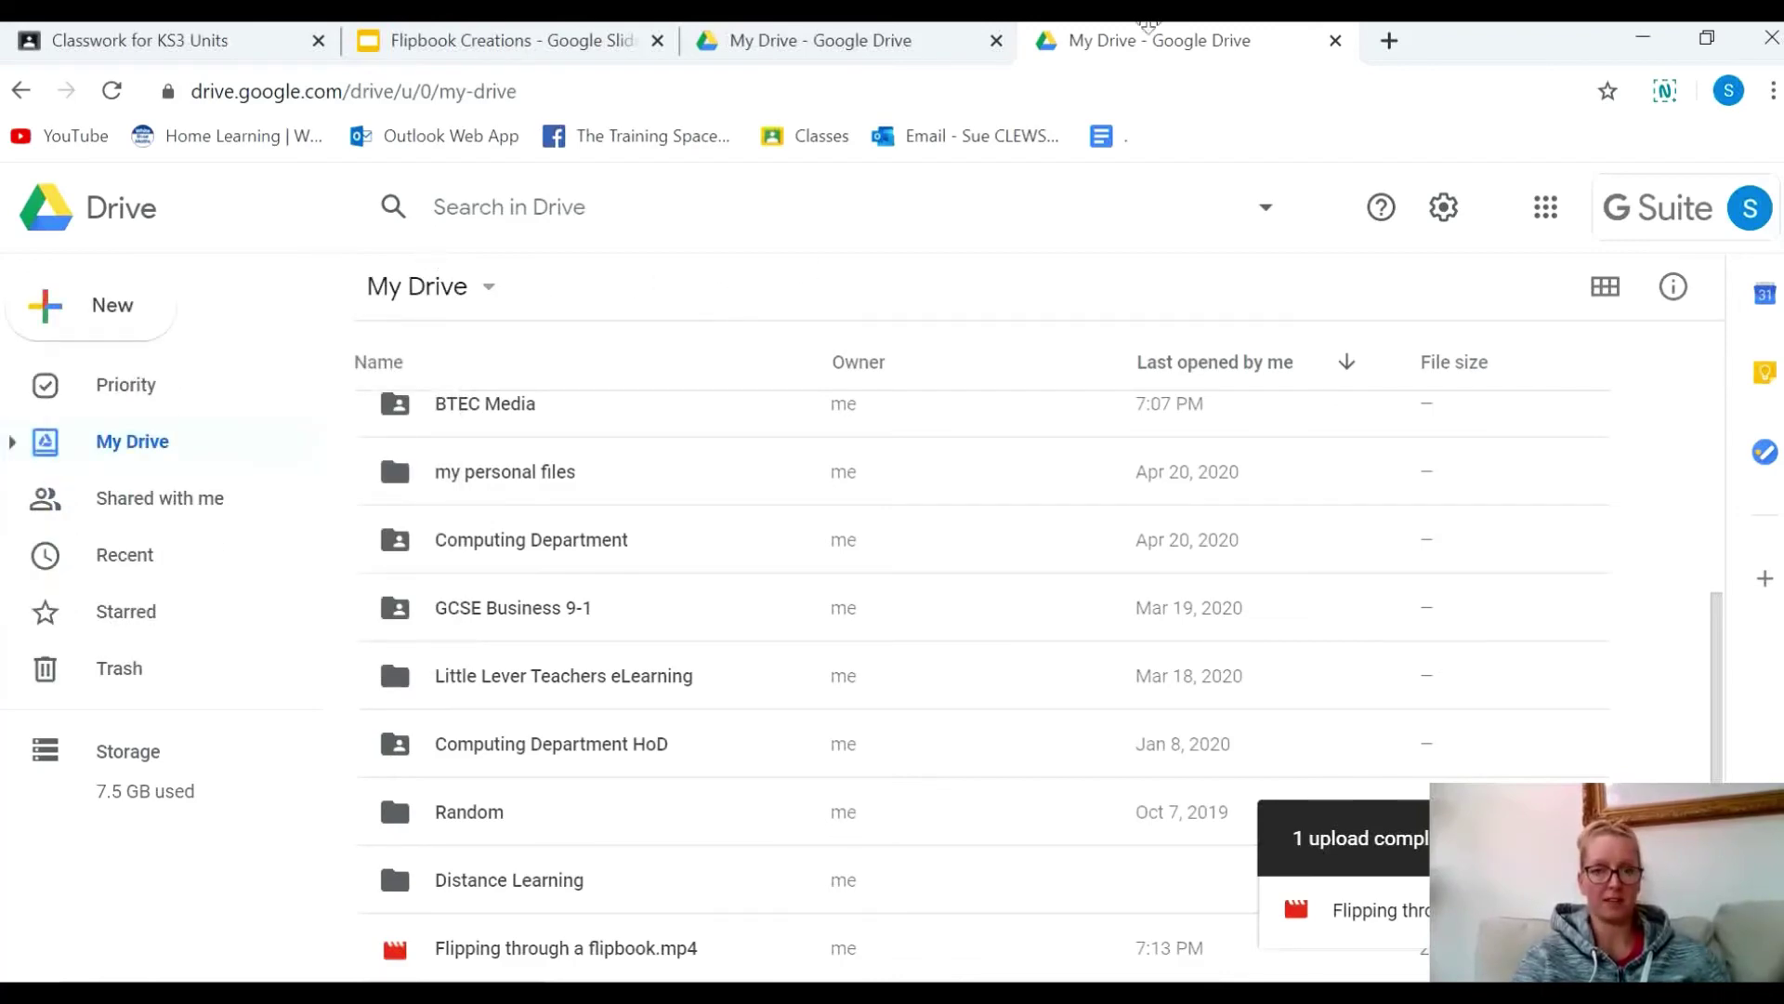
click(498, 51)
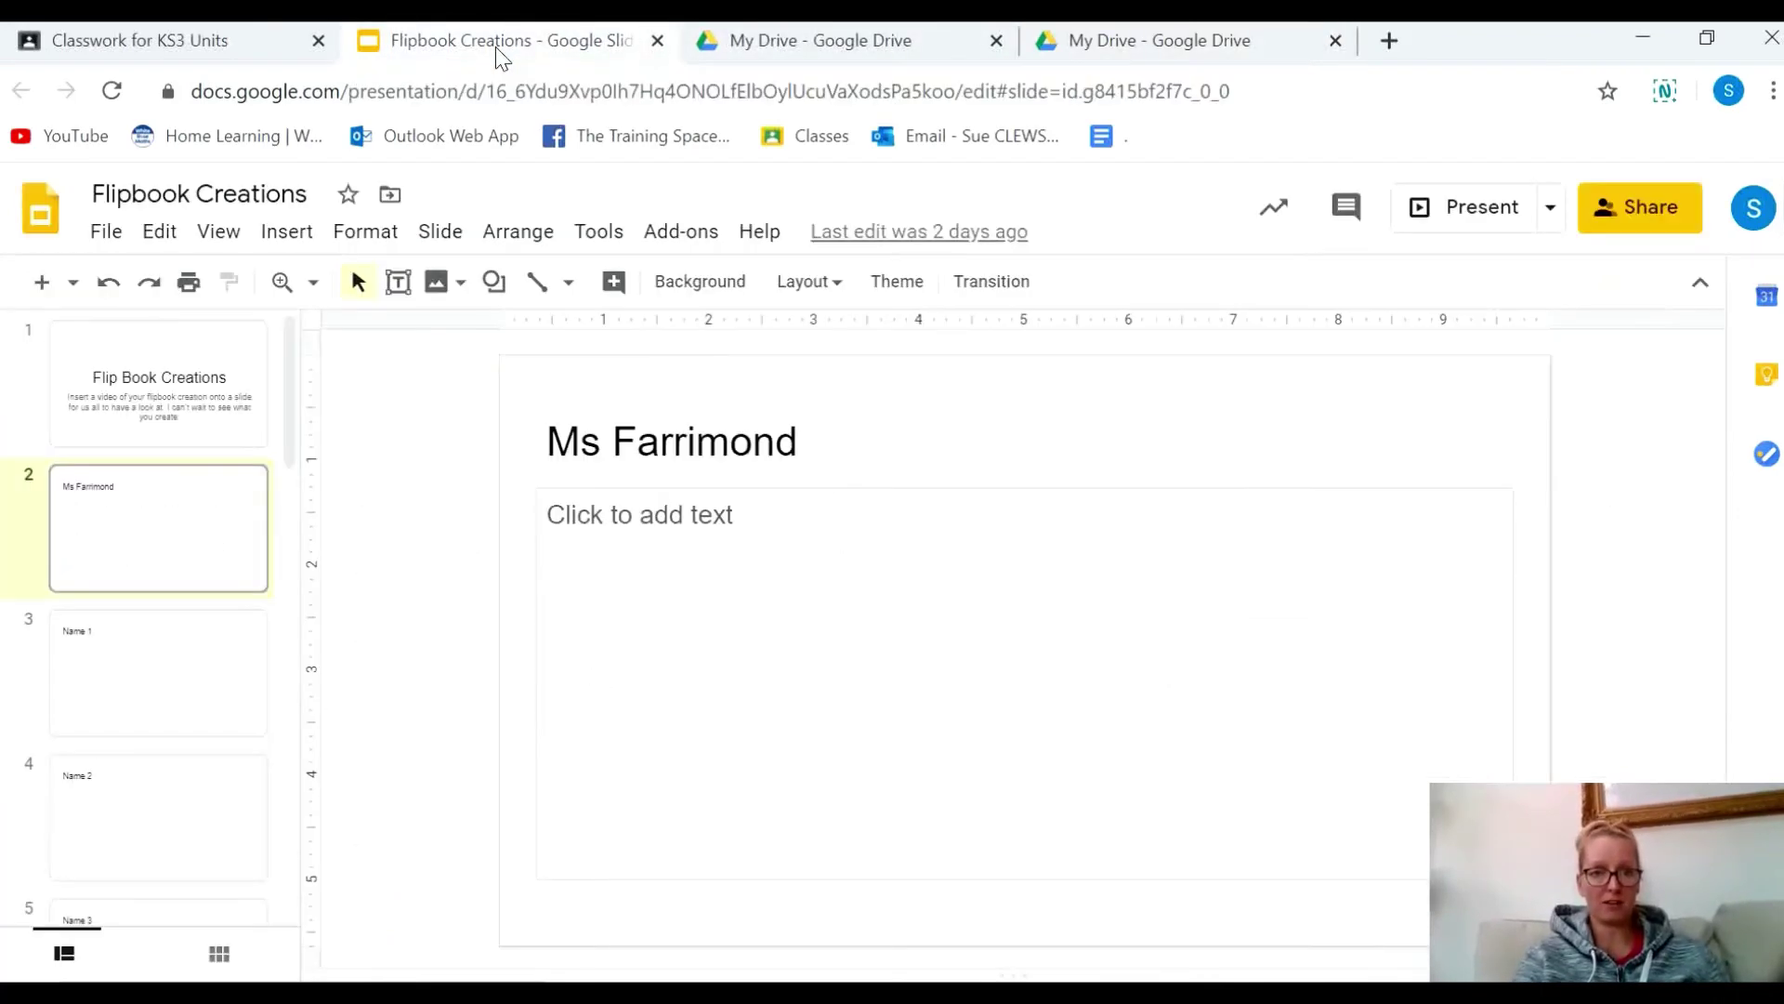
Step: Select slide 2's empty body and pick the fourth flipbook video from Recent Google Drive files
click(695, 550)
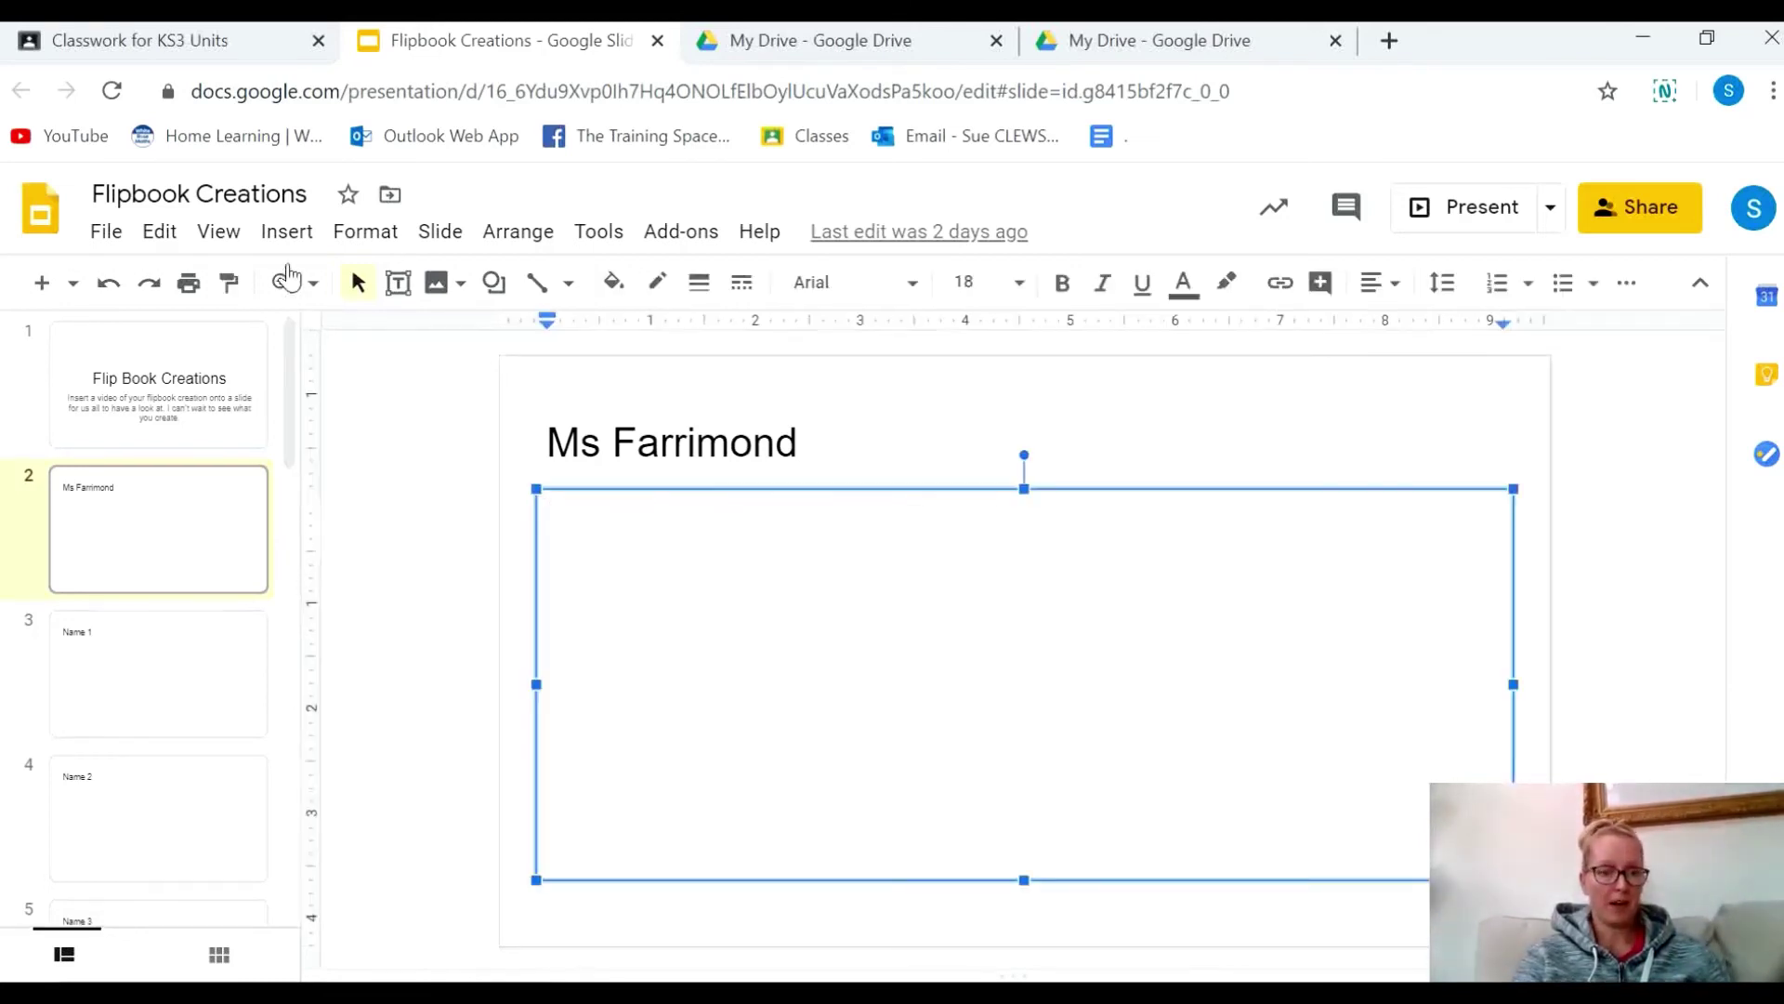
click(287, 232)
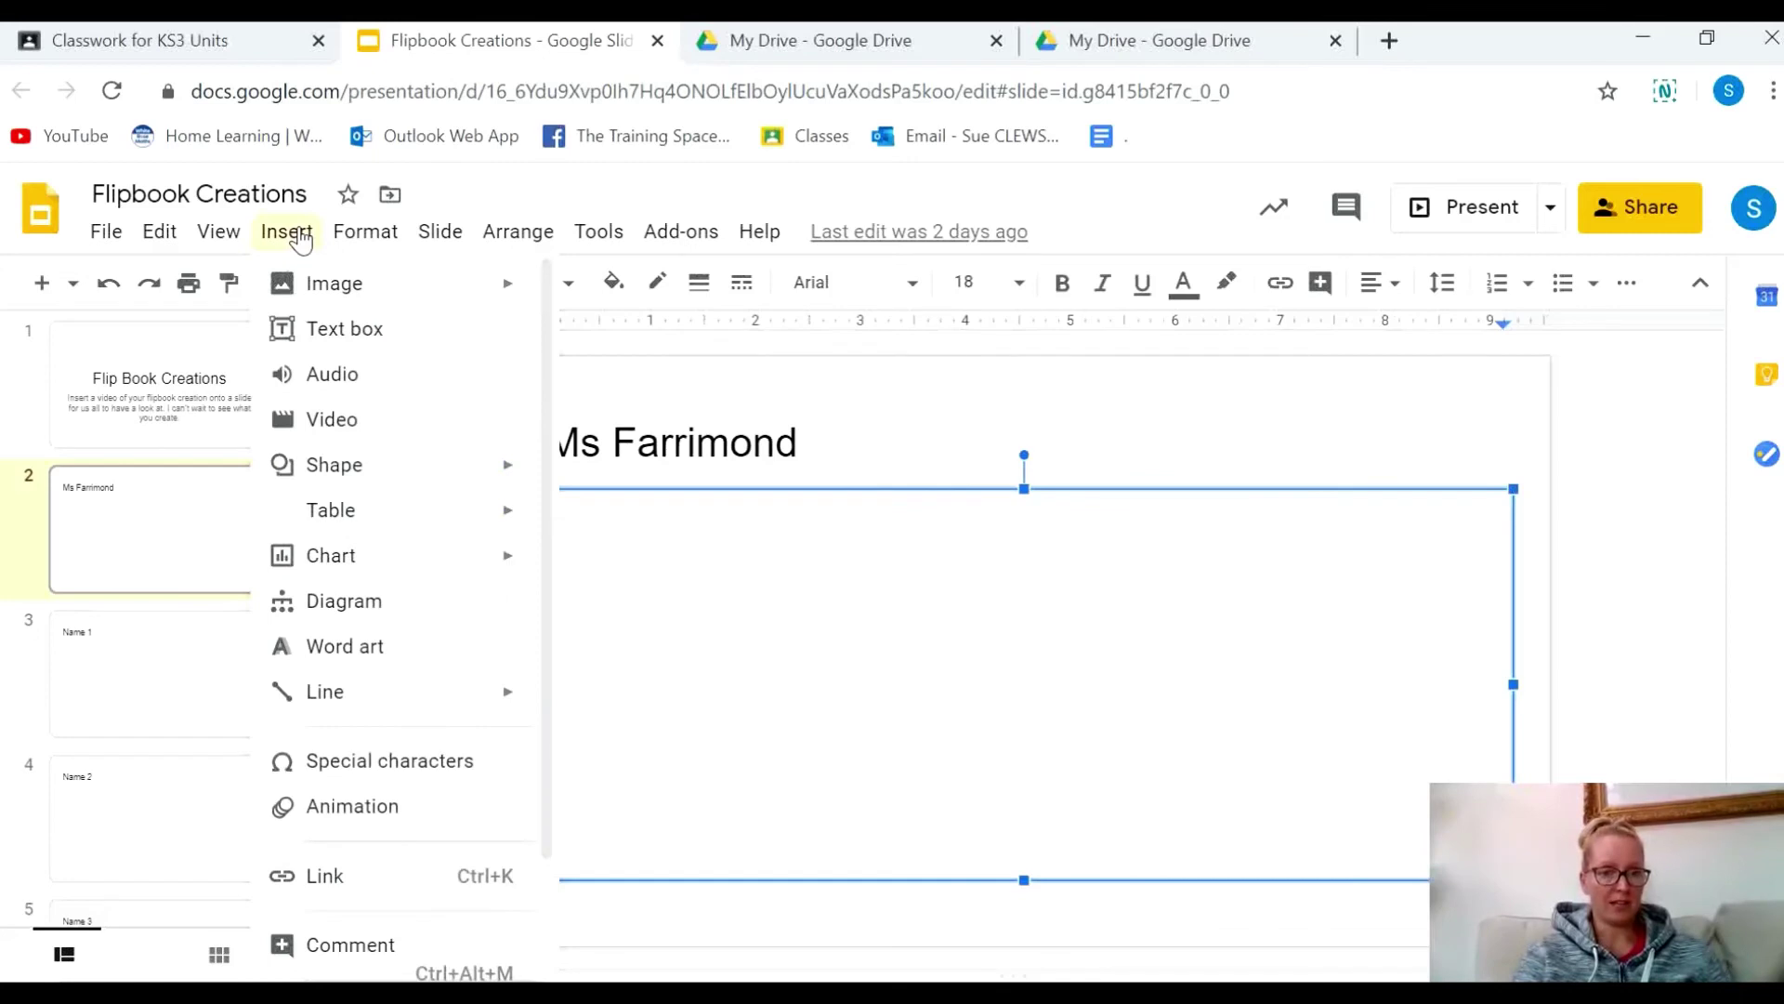
click(346, 444)
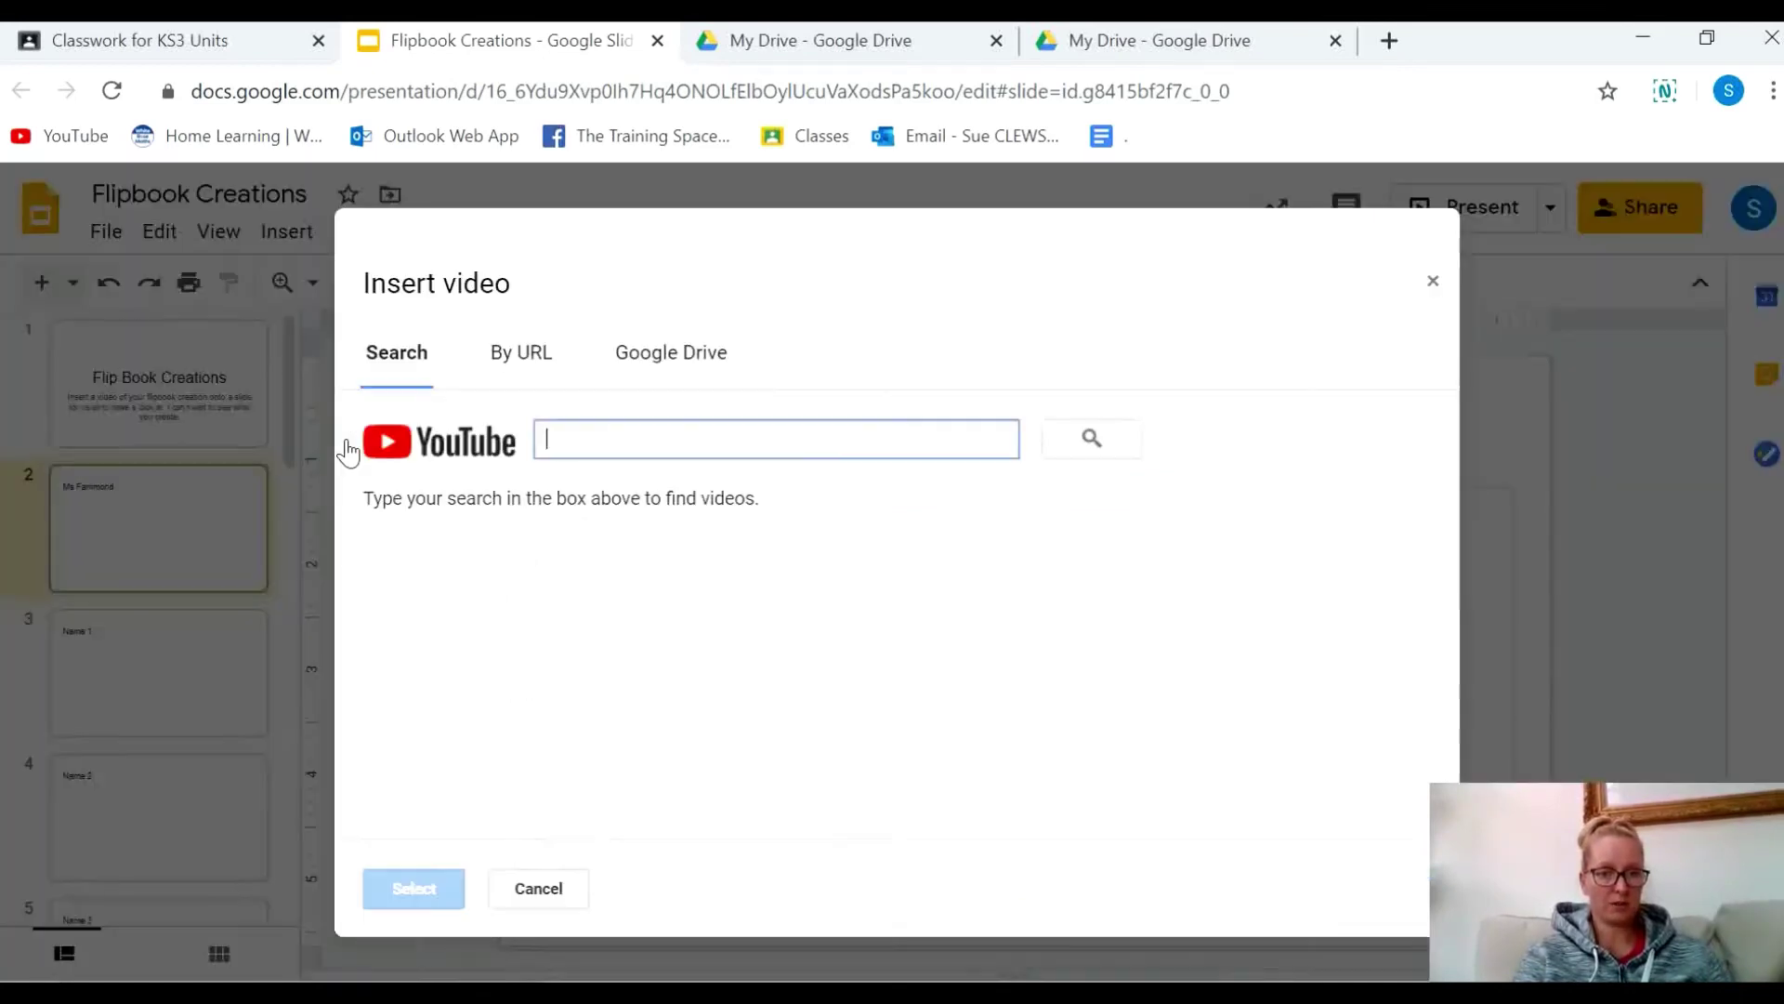
click(676, 357)
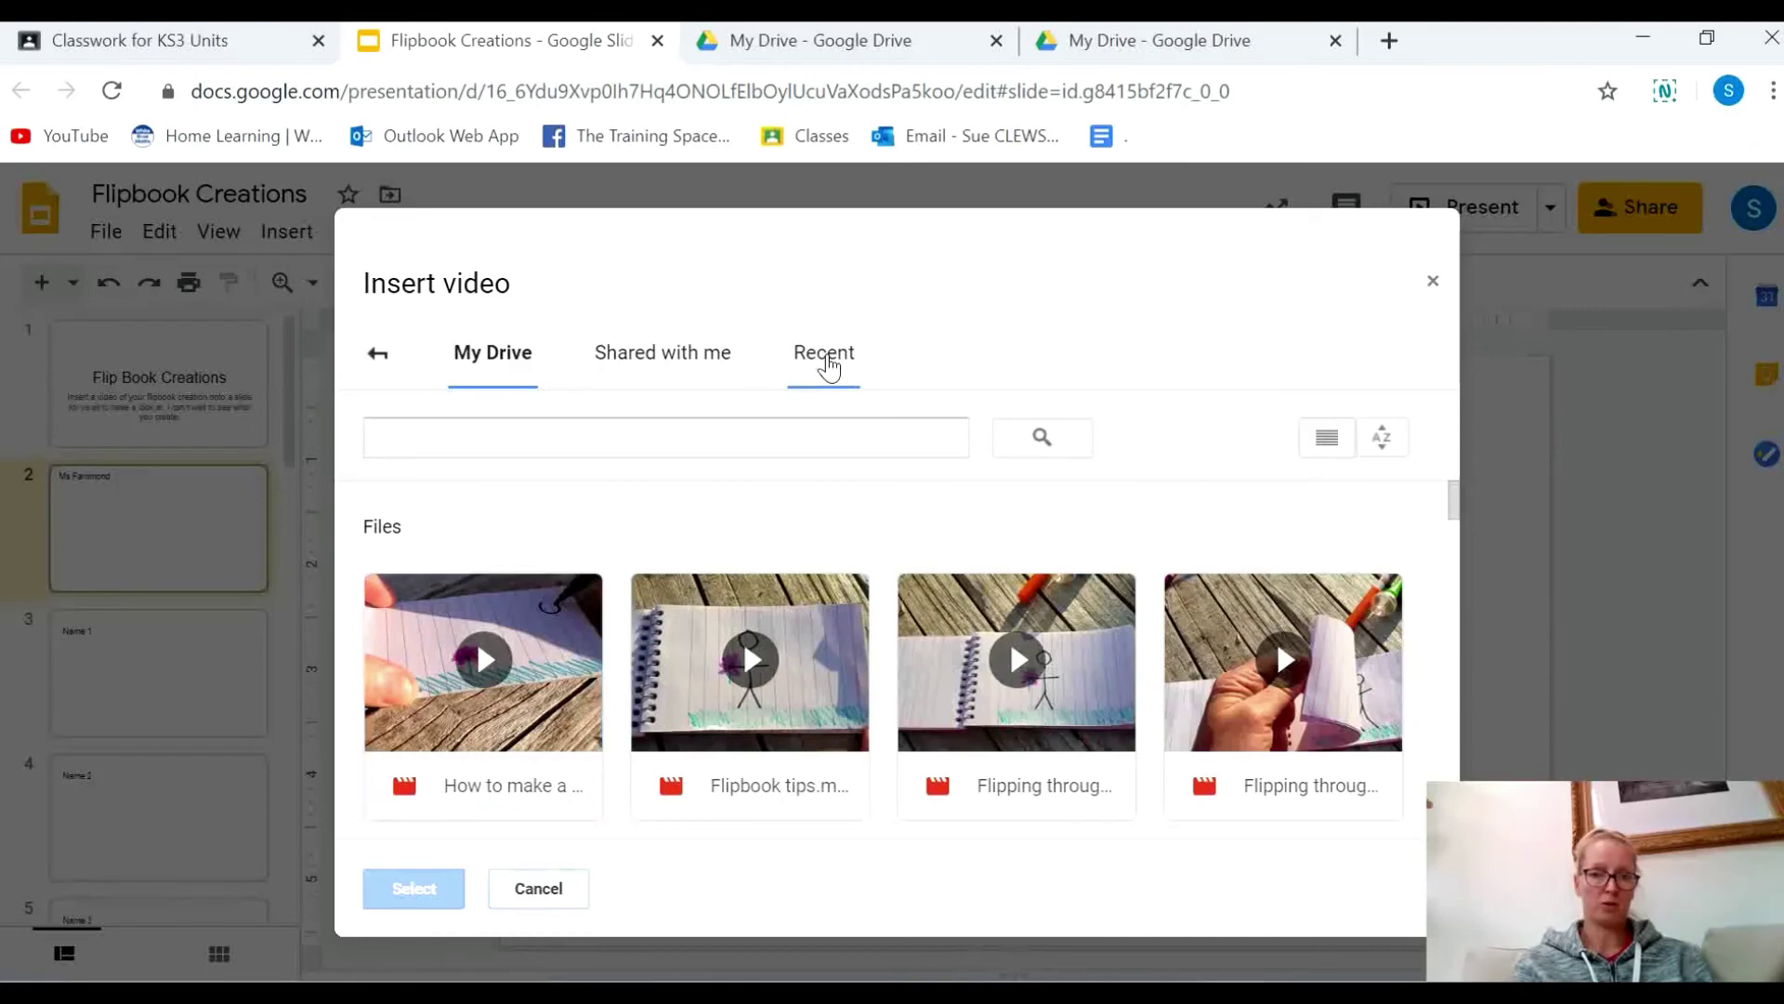
click(823, 356)
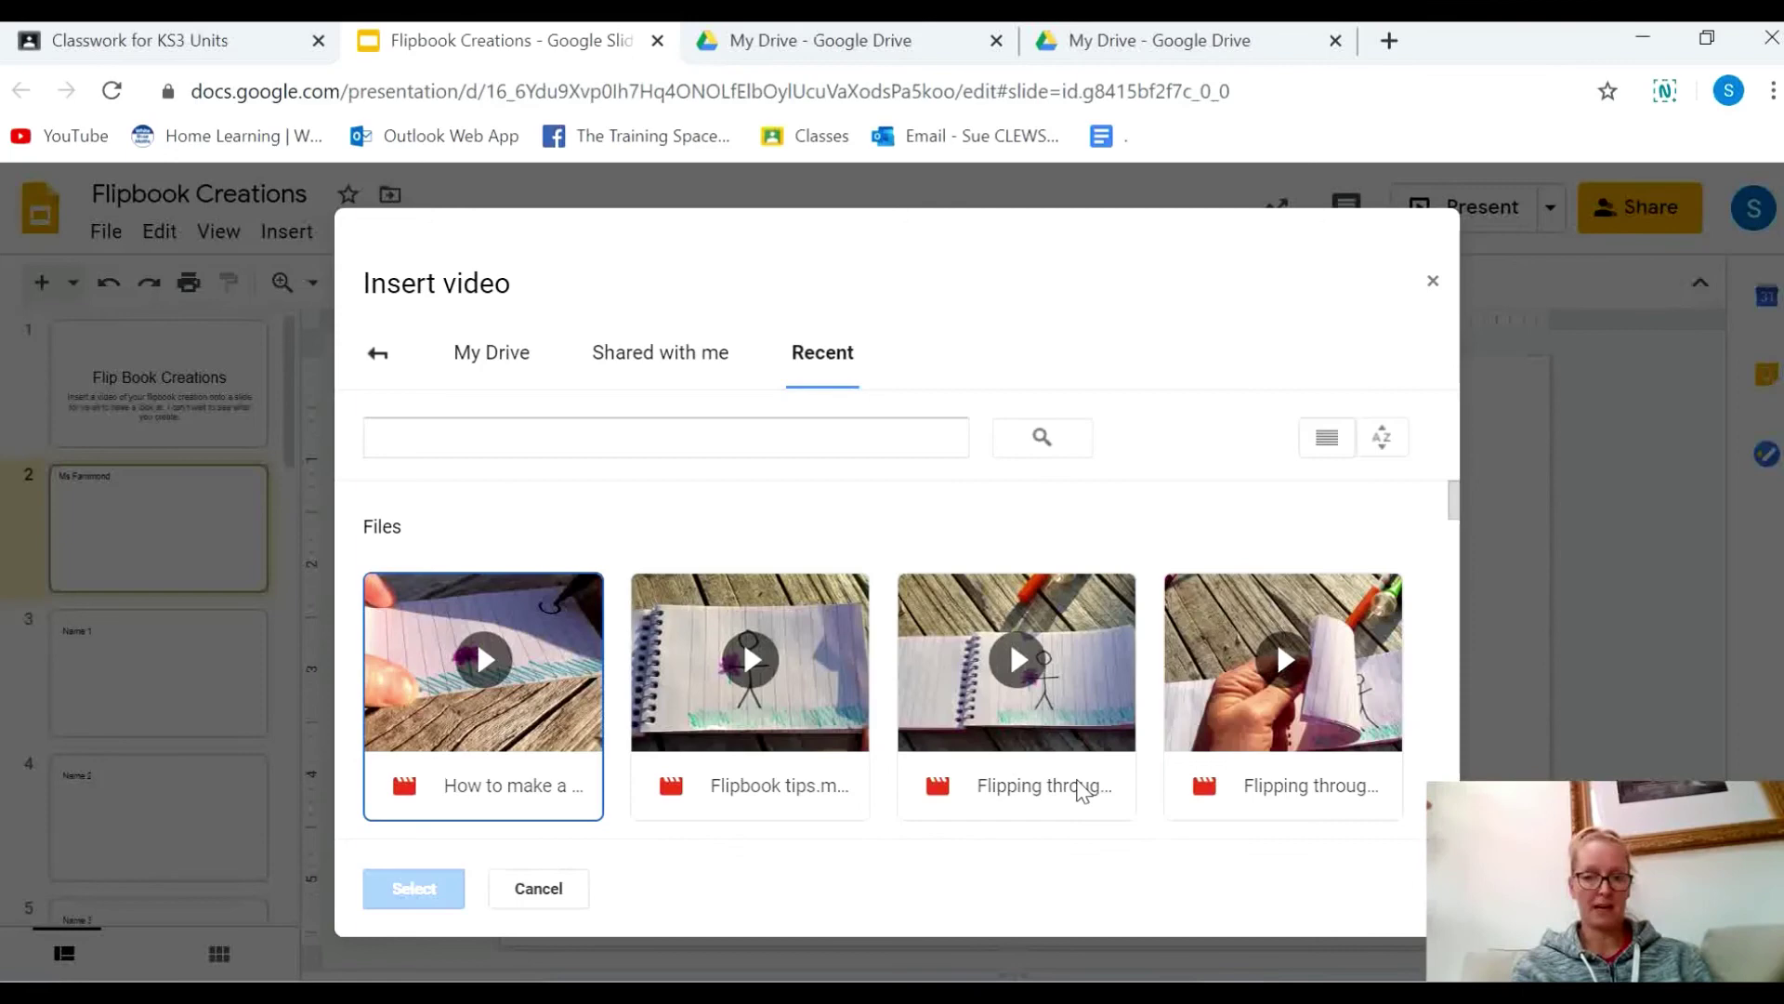
click(1241, 786)
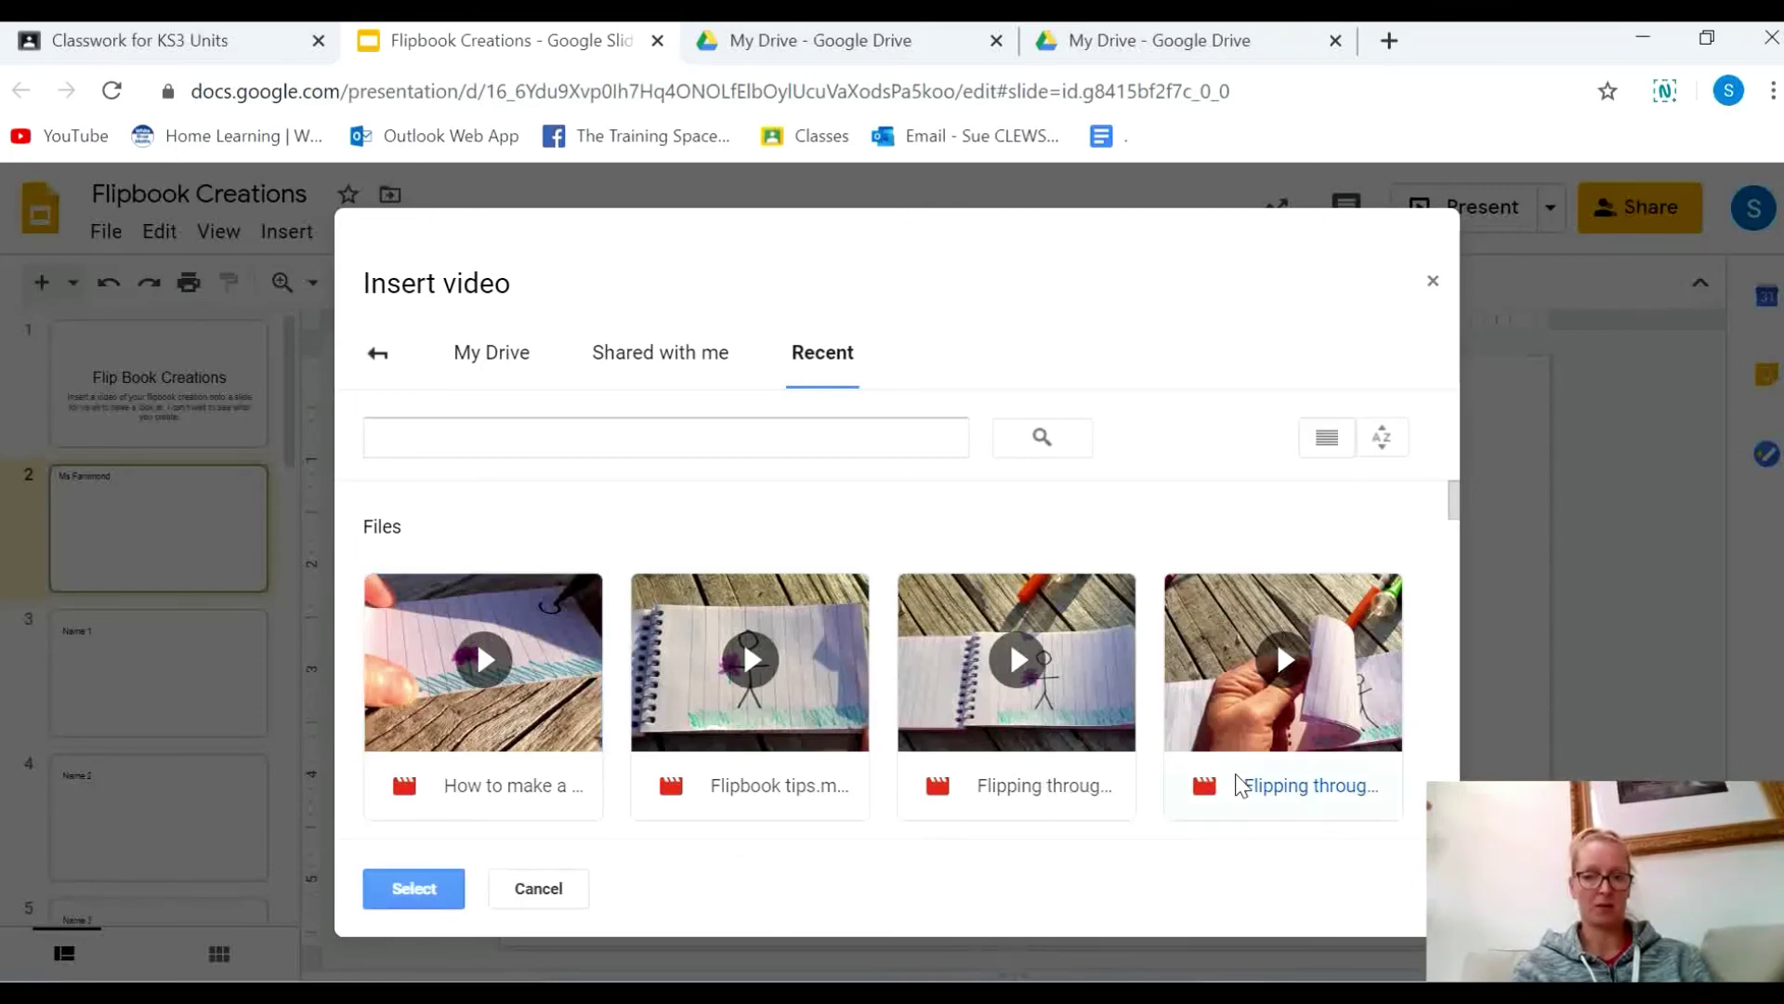
Step: Insert the flipbook video on slide 2, shift it slightly right, and play it
click(1241, 785)
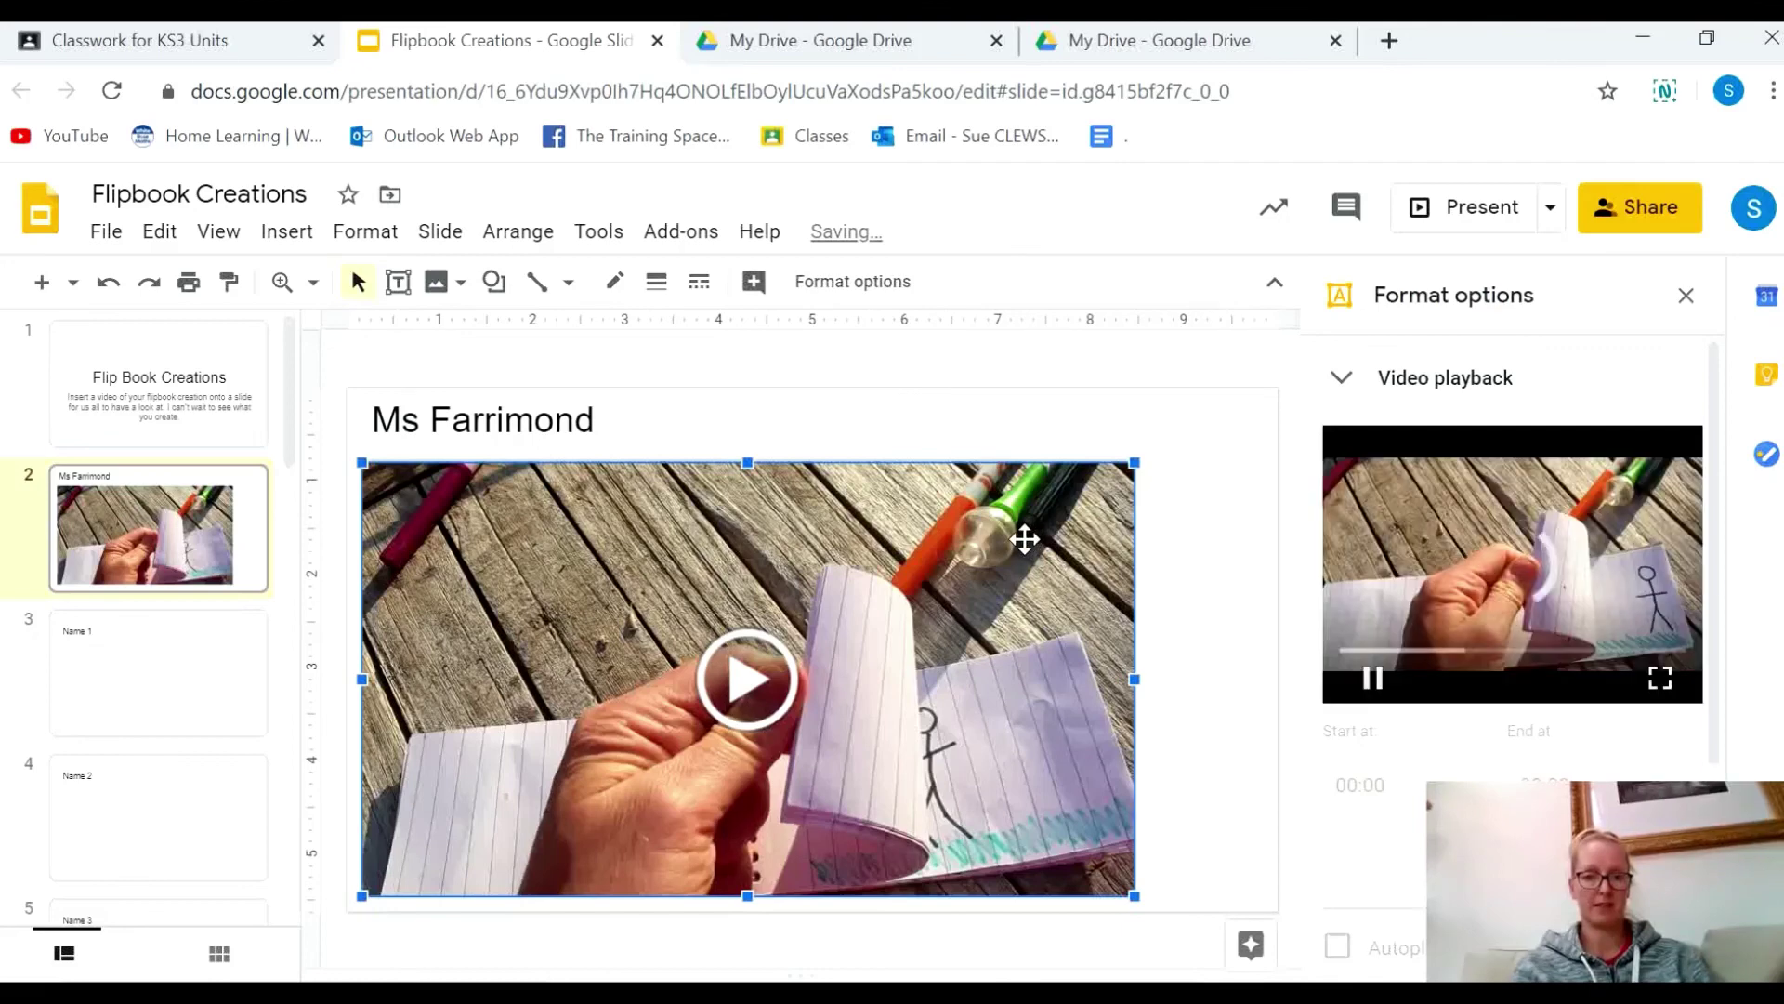
drag(1025, 539, 1075, 539)
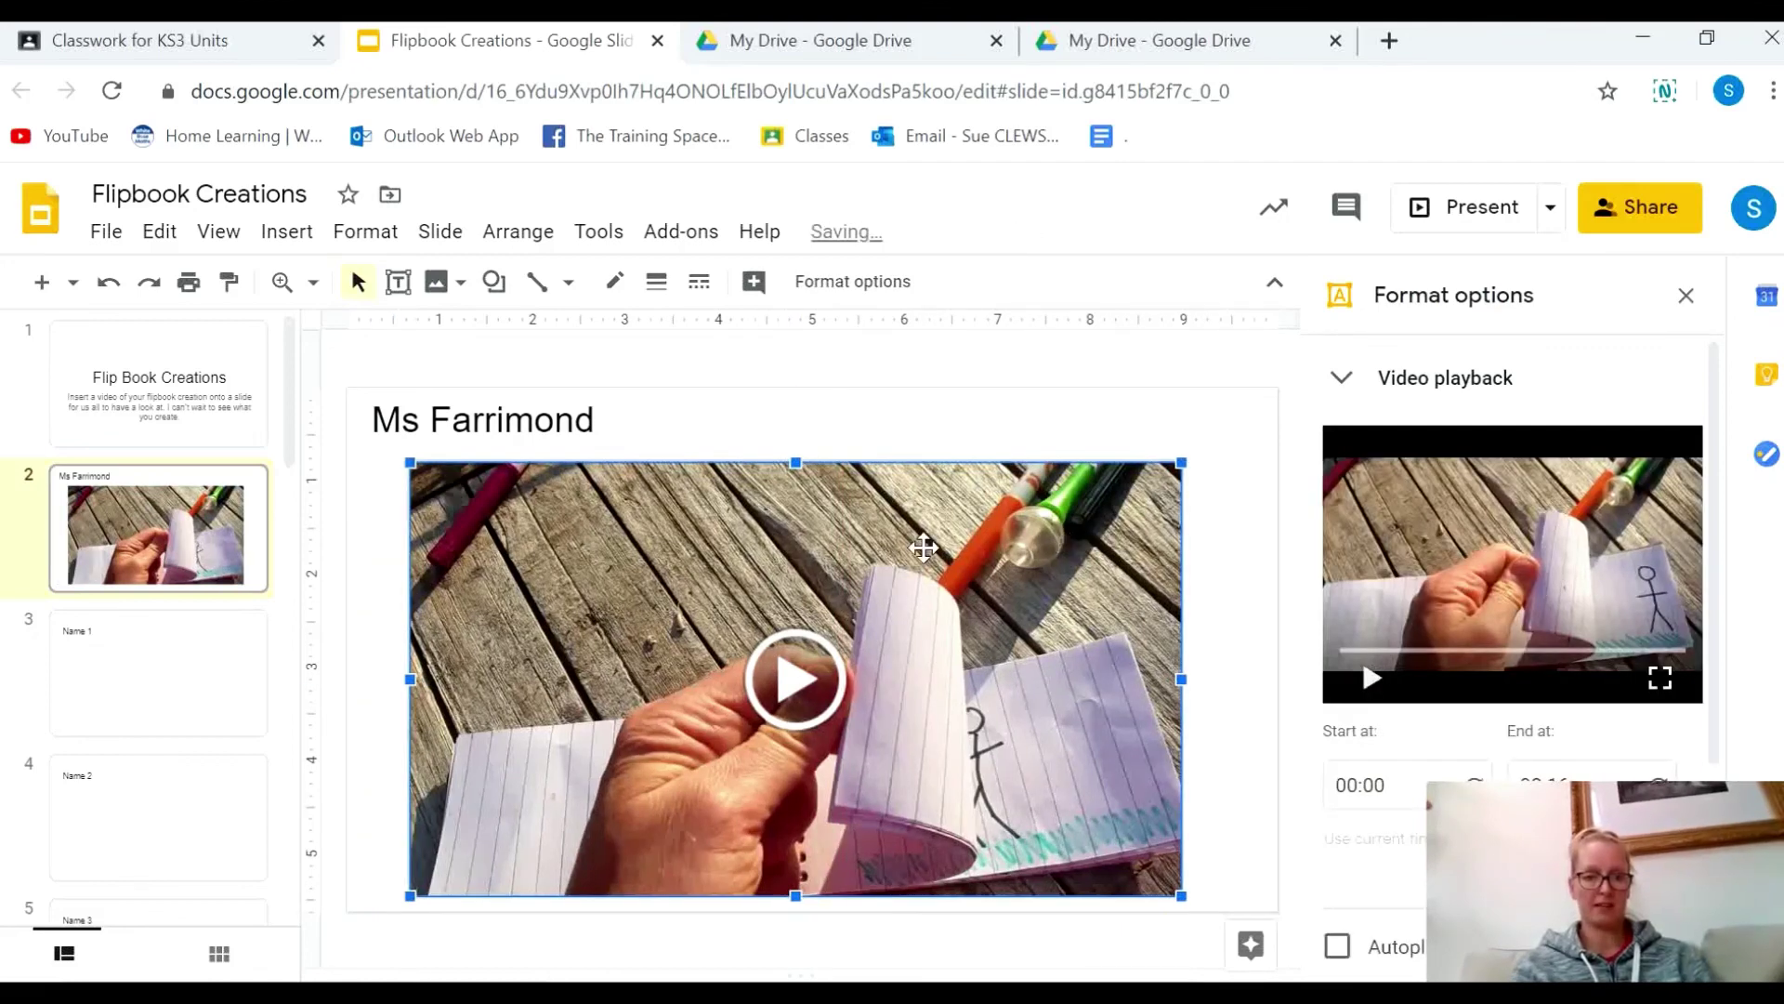
click(806, 706)
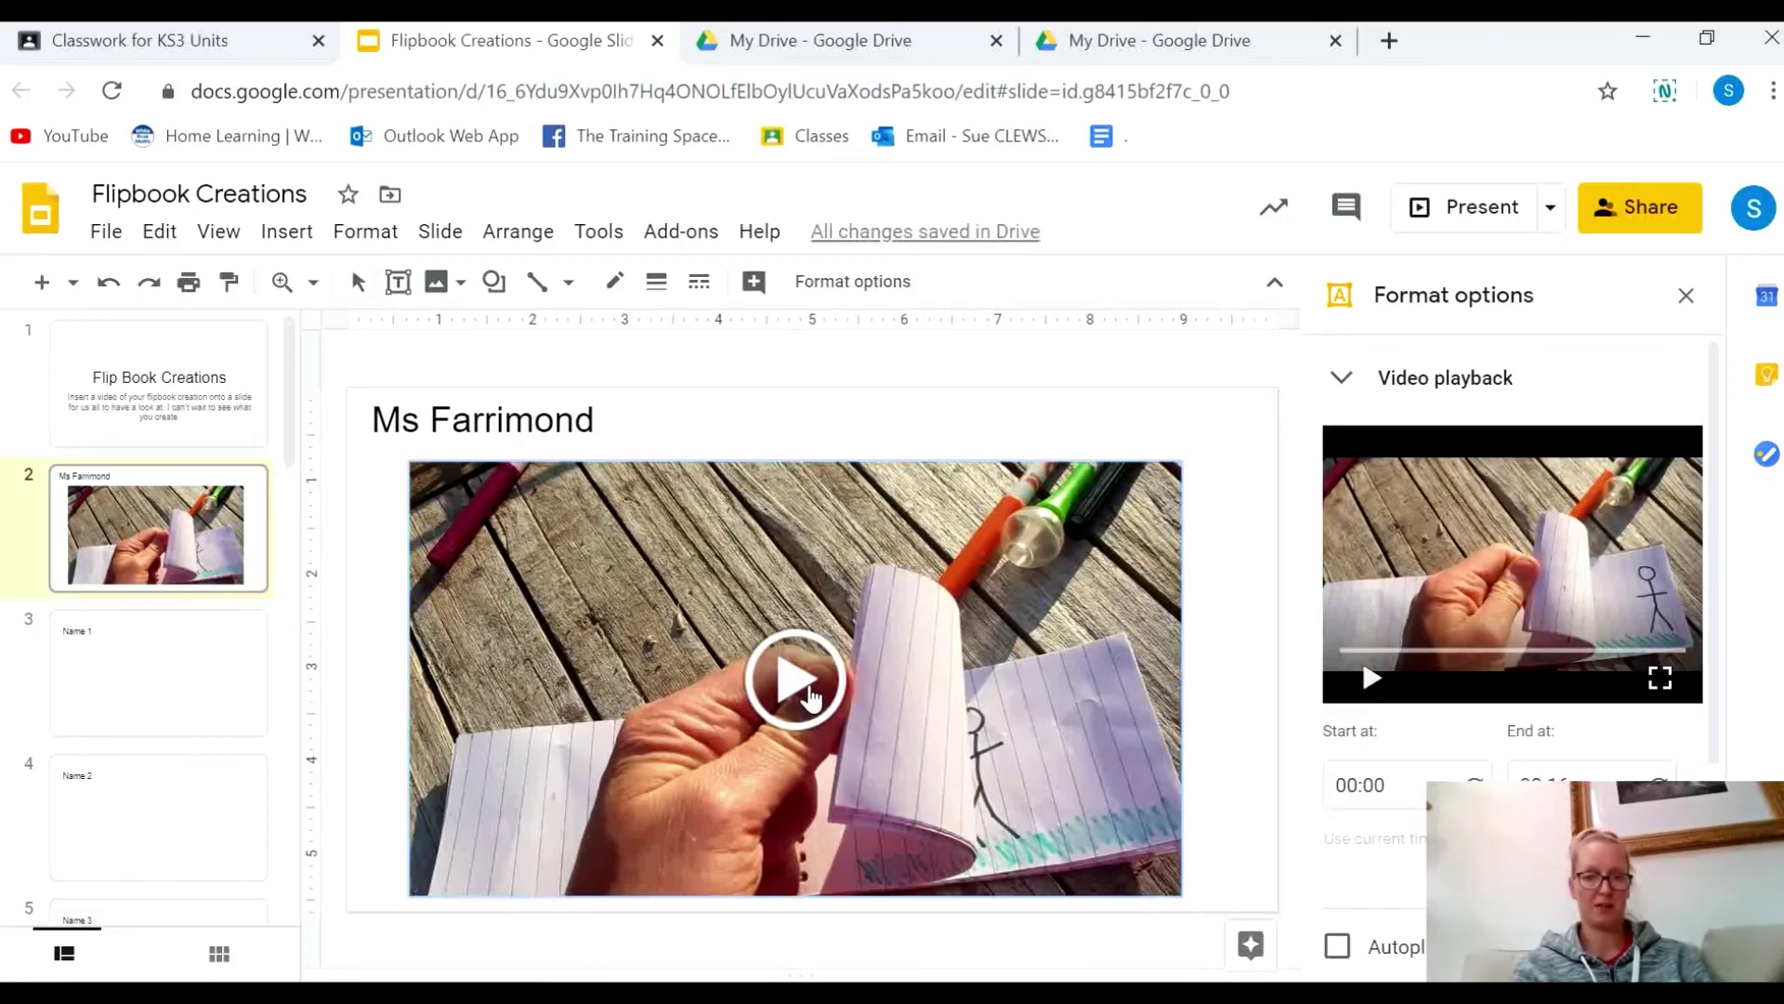
click(810, 697)
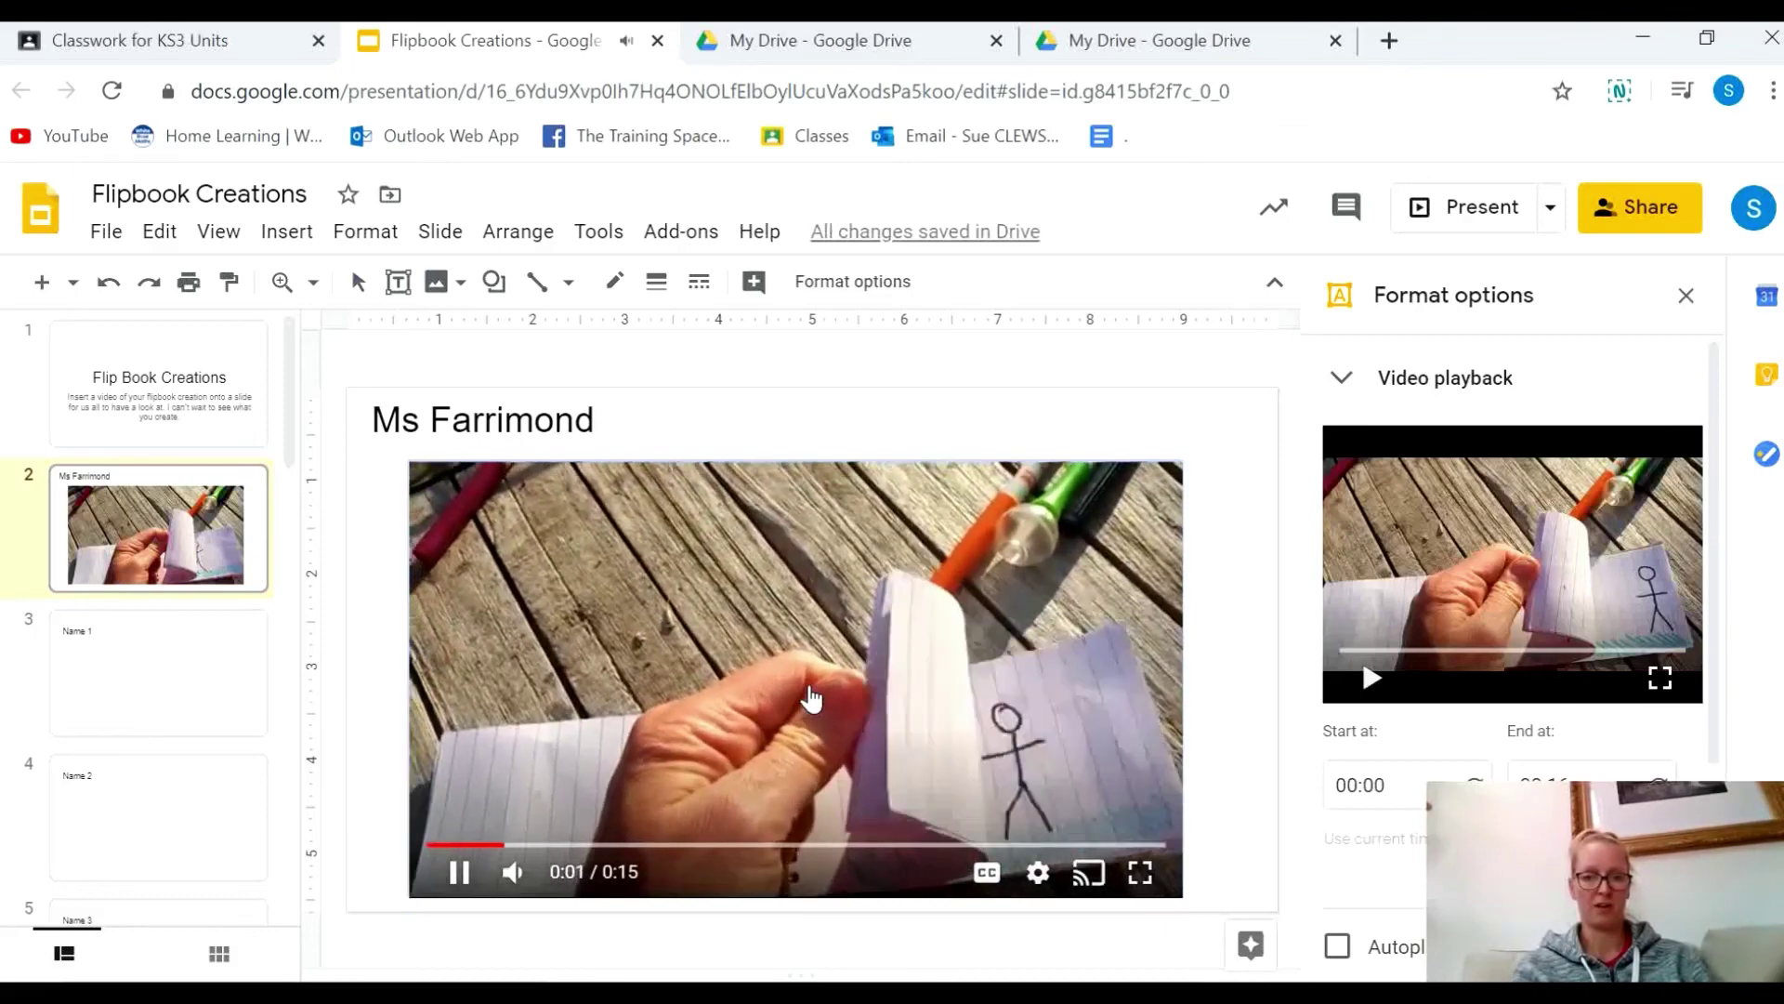